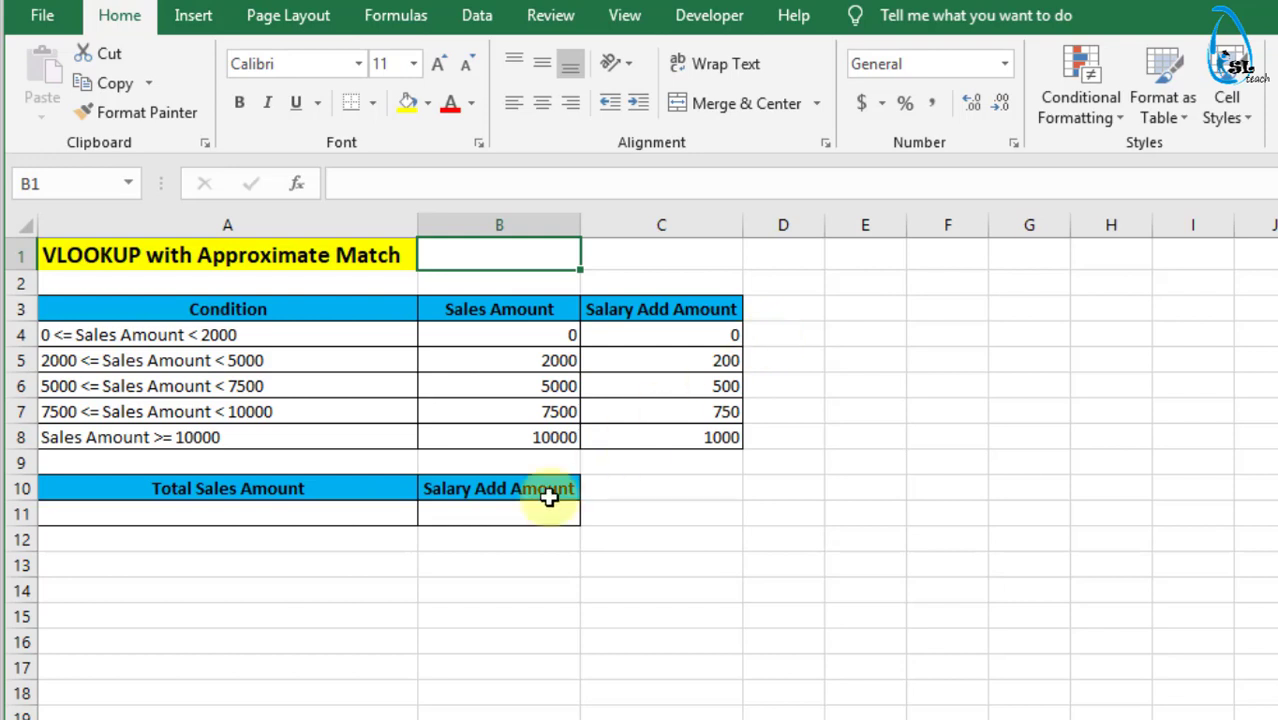
# - Enter 5500 as the Total Sales Amount in cell A11
pyautogui.click(287, 518)
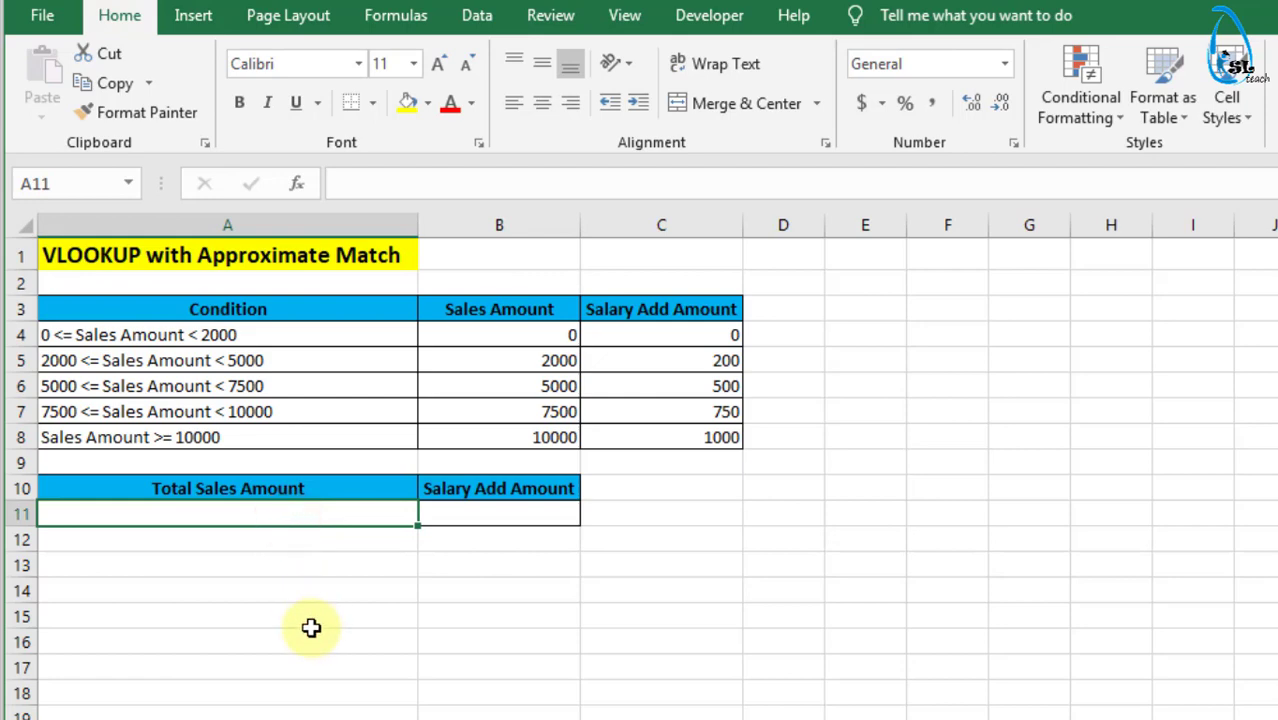
pyautogui.write('55')
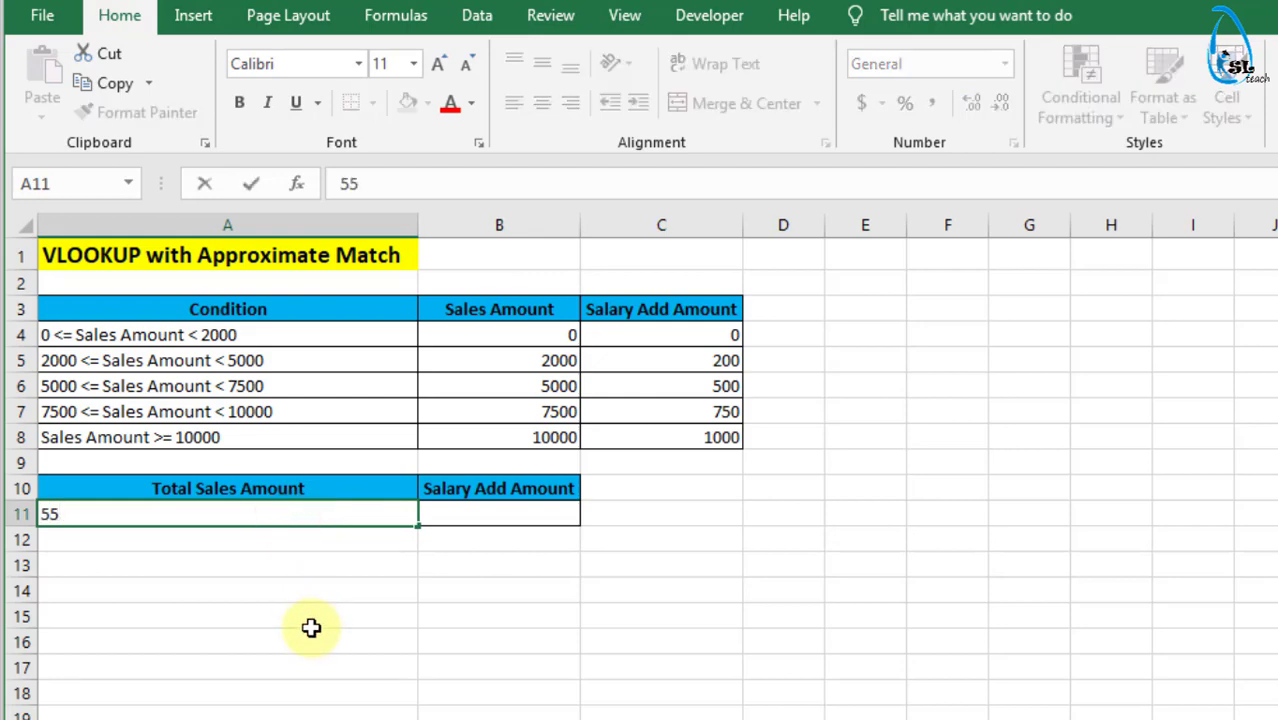
pyautogui.write('00')
pyautogui.click(374, 585)
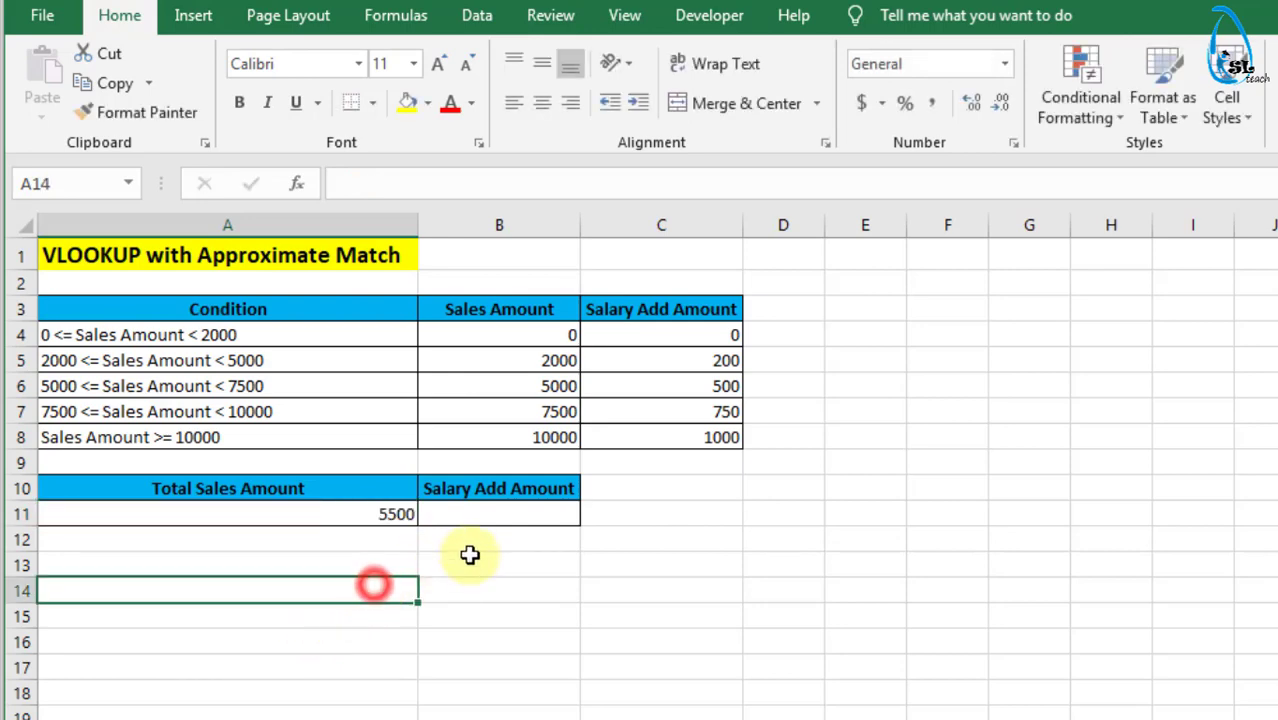
# - Start a VLOOKUP formula in B11 with A11 as the lookup value and B4:C8 as the table array
pyautogui.click(472, 512)
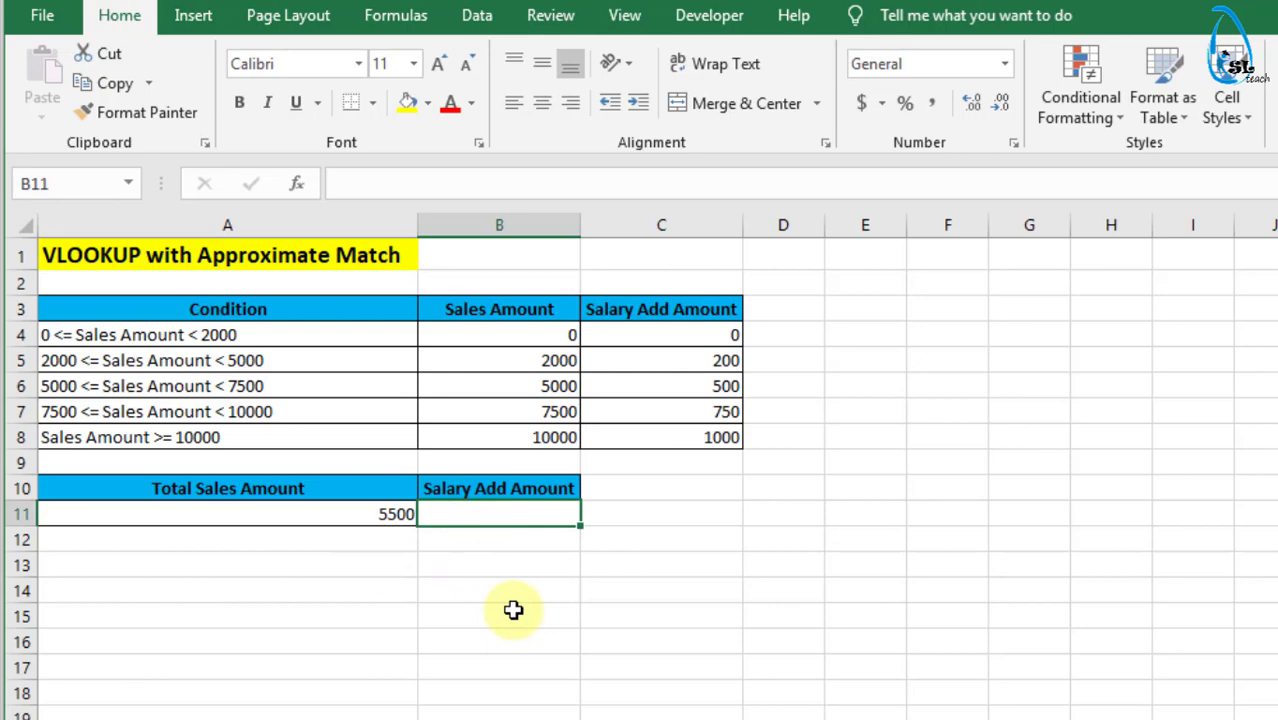
pyautogui.write('=v')
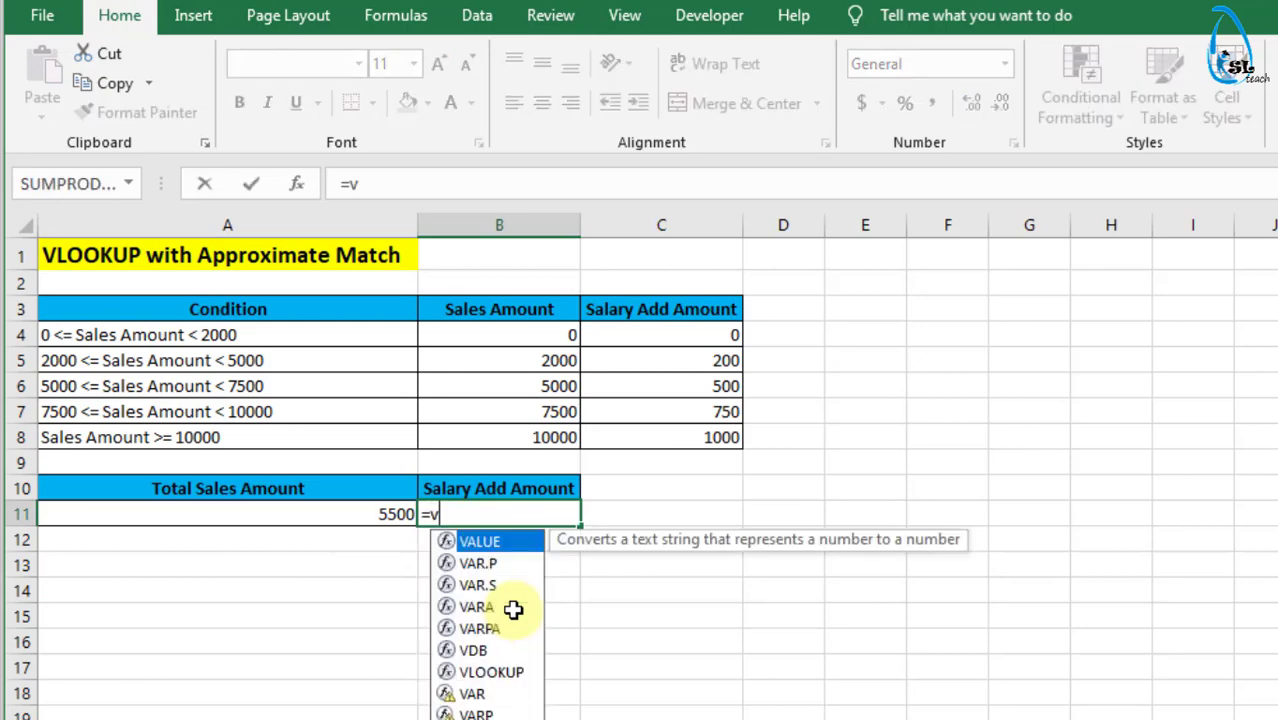
pyautogui.write('looo')
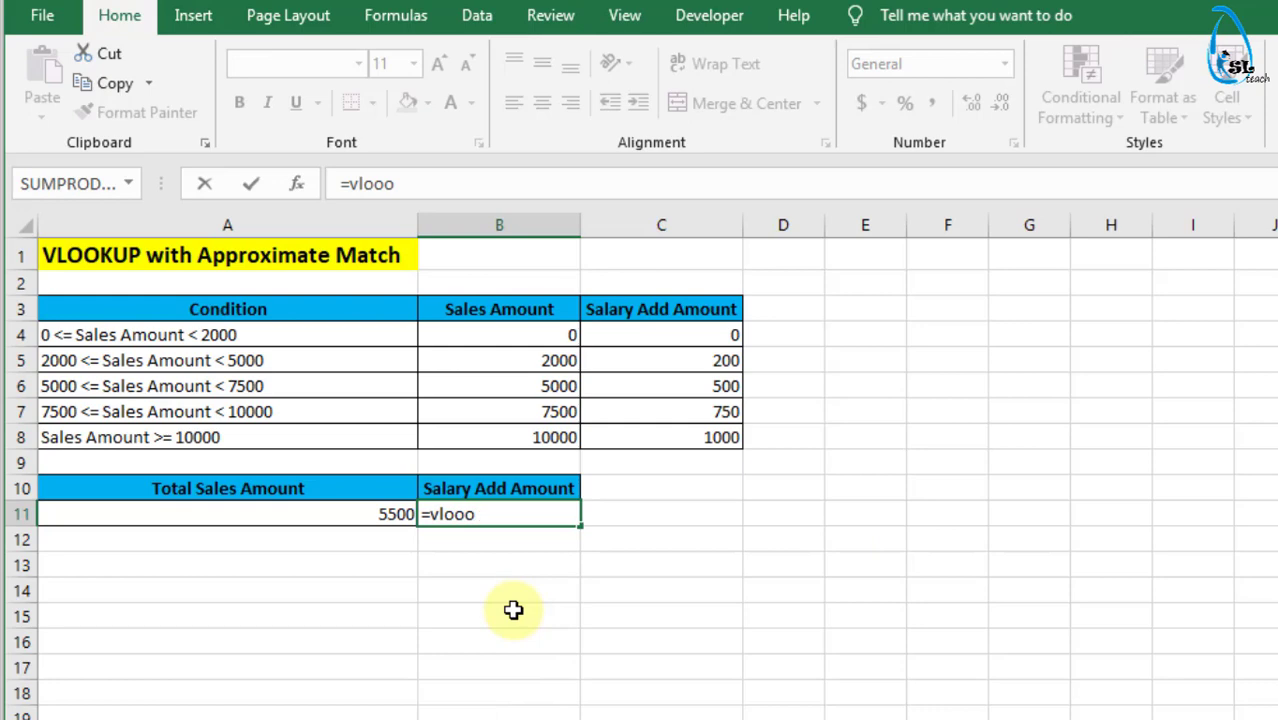
pyautogui.press('BackSpace')
pyautogui.write('kup')
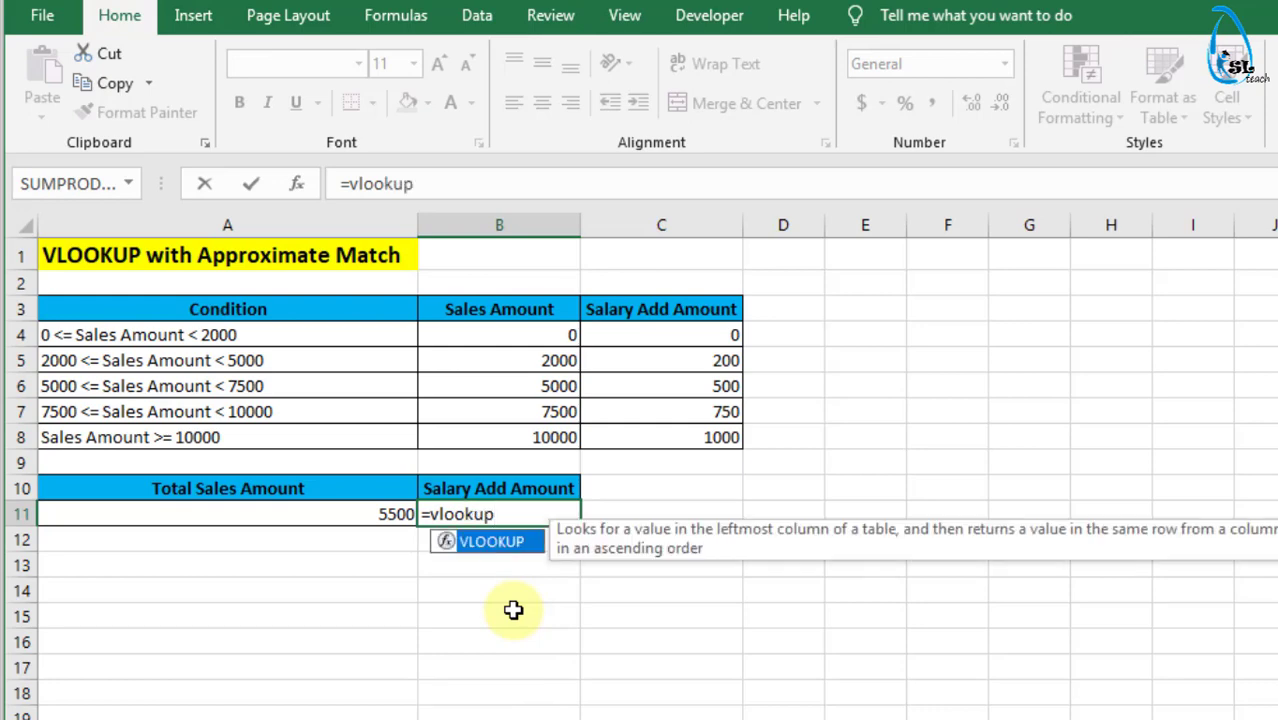
pyautogui.write('(')
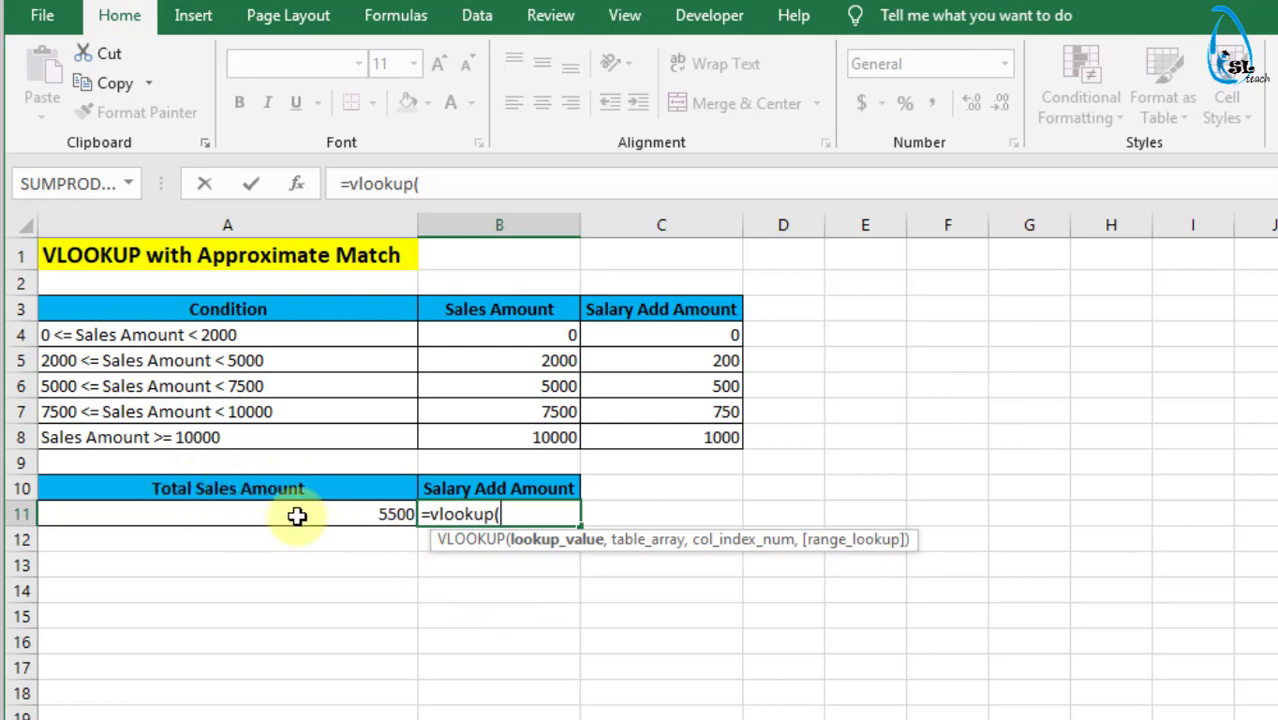
pyautogui.click(369, 516)
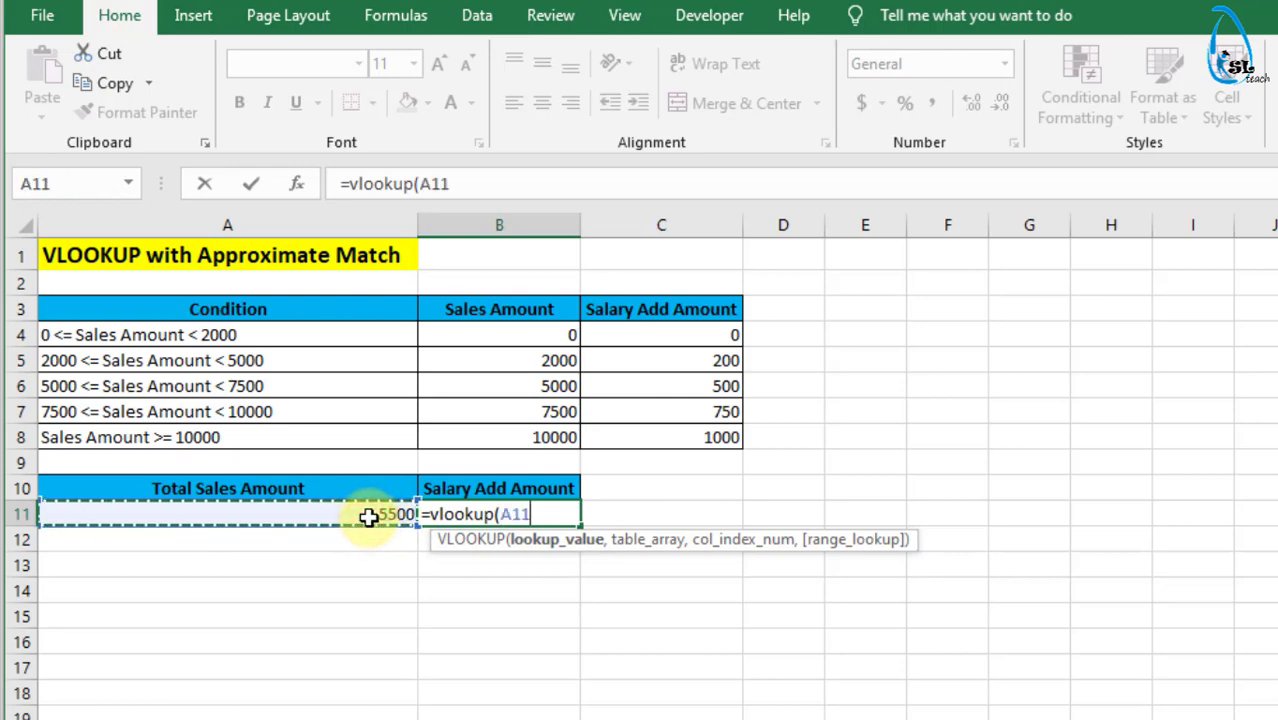
pyautogui.write(',')
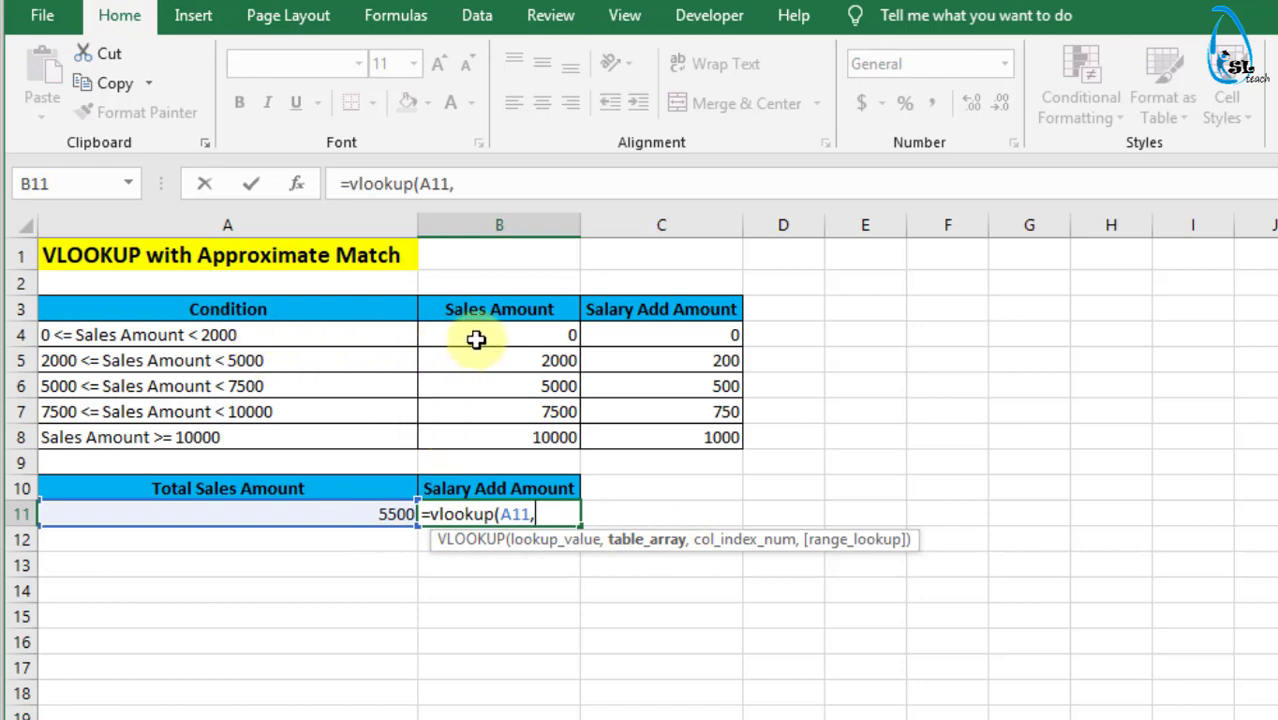
pyautogui.moveTo(477, 337); pyautogui.dragTo(634, 437)
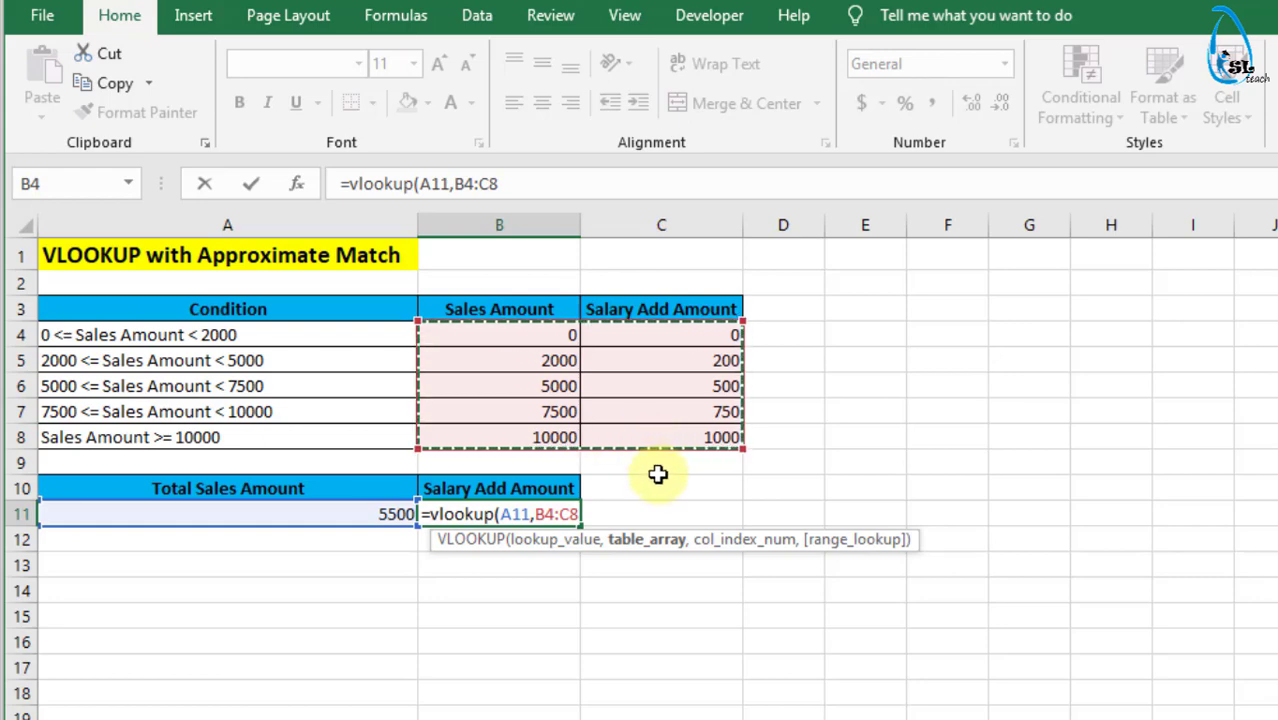
pyautogui.write(',')
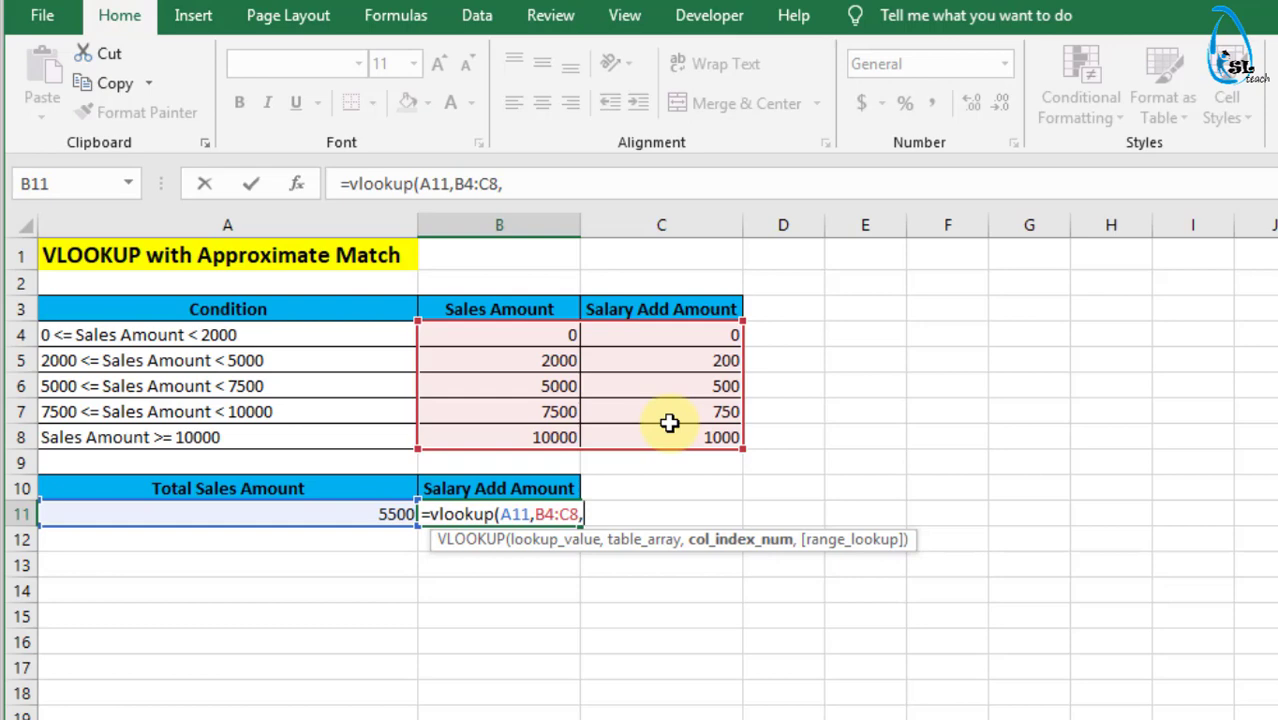
# - Complete the VLOOKUP formula with column index 2 and range lookup 1 for an approximate match
pyautogui.write('2')
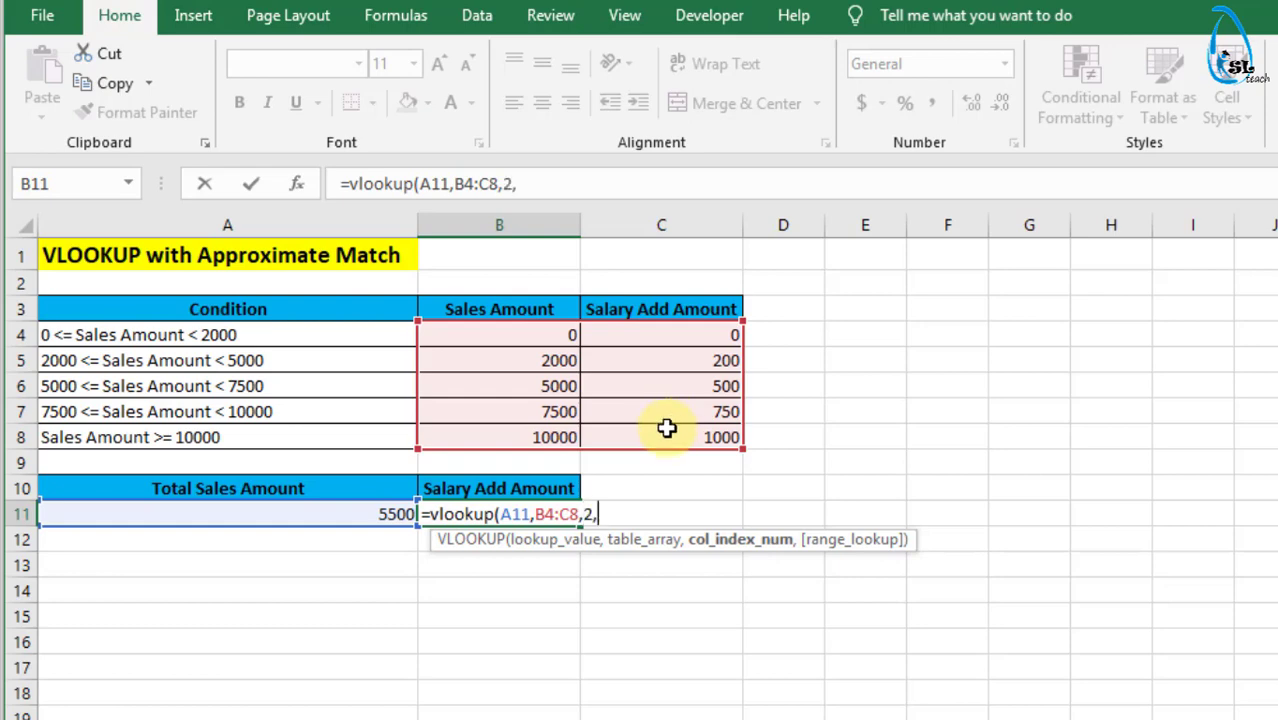
pyautogui.write(',')
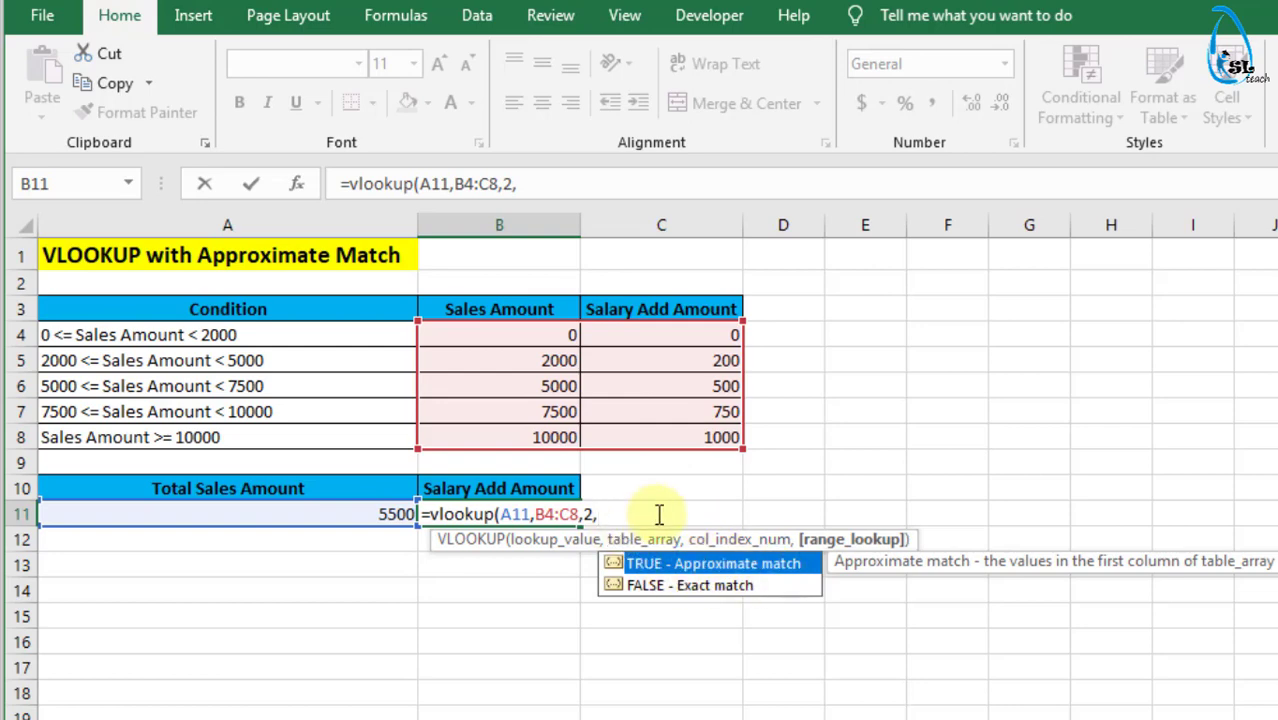
pyautogui.write('true')
pyautogui.press('BackSpace')
pyautogui.press('BackSpace')
pyautogui.press('BackSpace')
pyautogui.press('BackSpace')
pyautogui.write('1)')
pyautogui.press('Return')
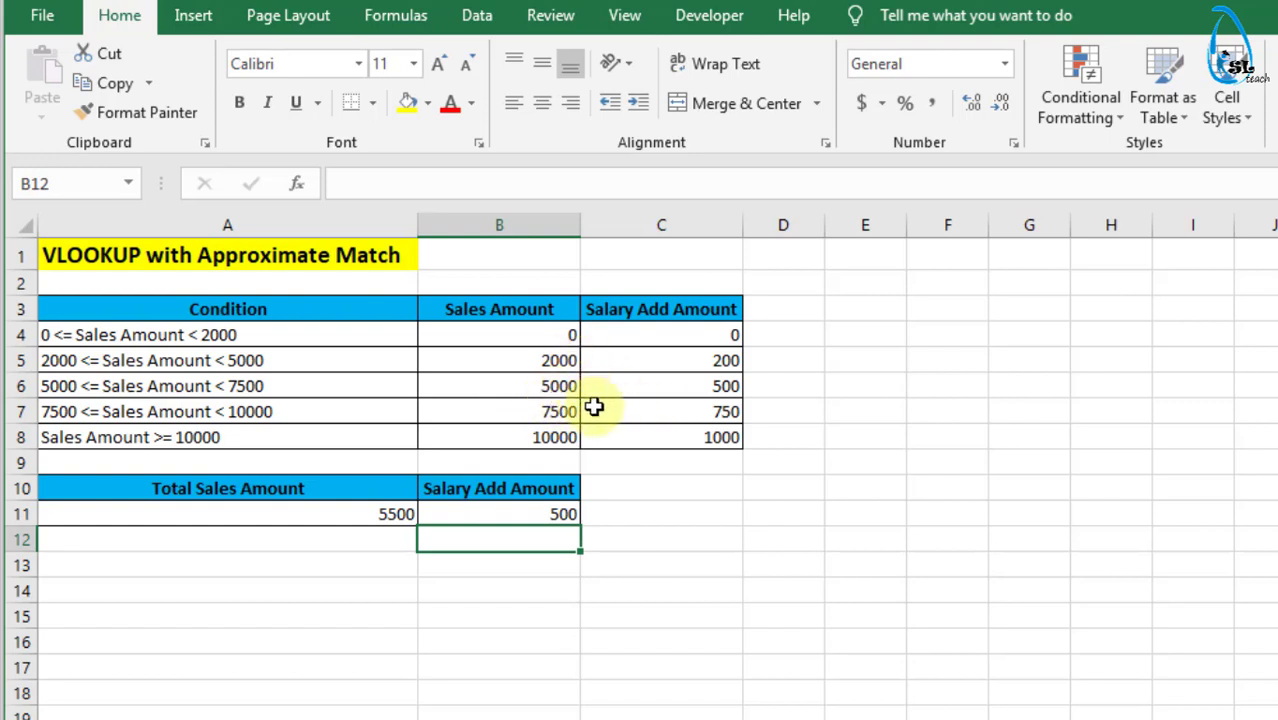
# - Set the Total Sales Amount in A11 to 10 and select the Salary Add Amount formula in B11
pyautogui.click(363, 517)
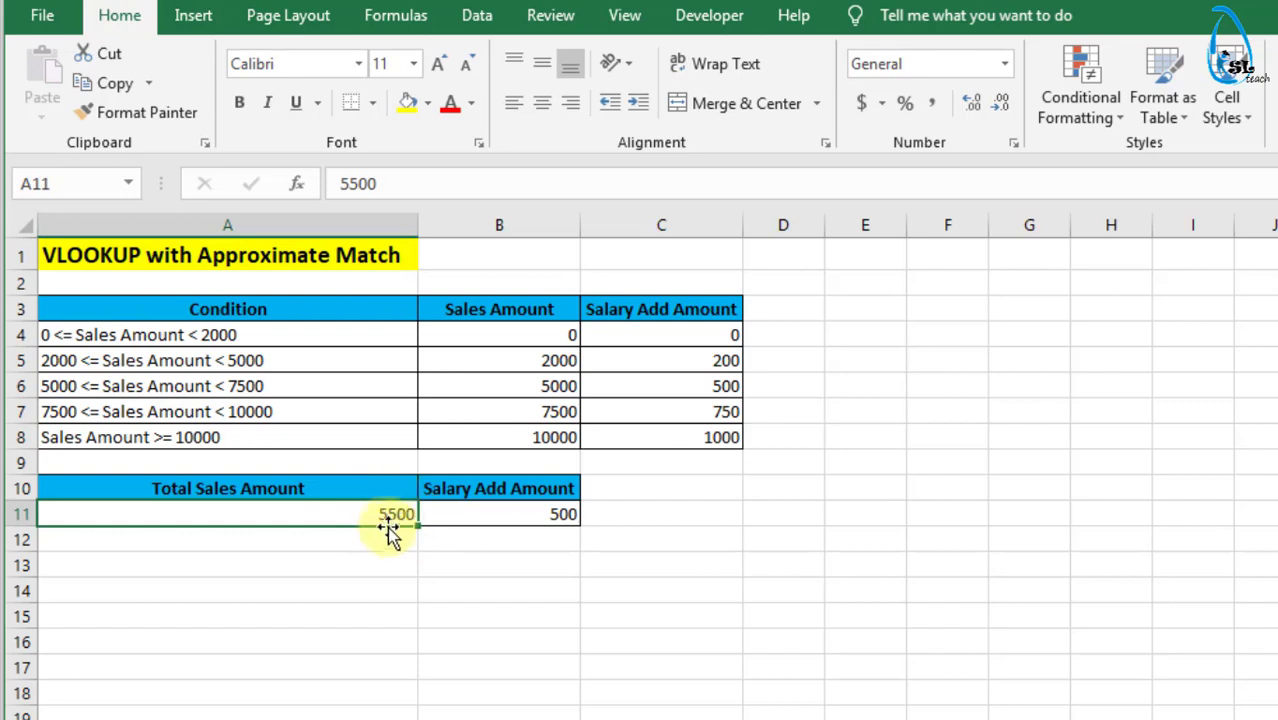
pyautogui.click(90, 388)
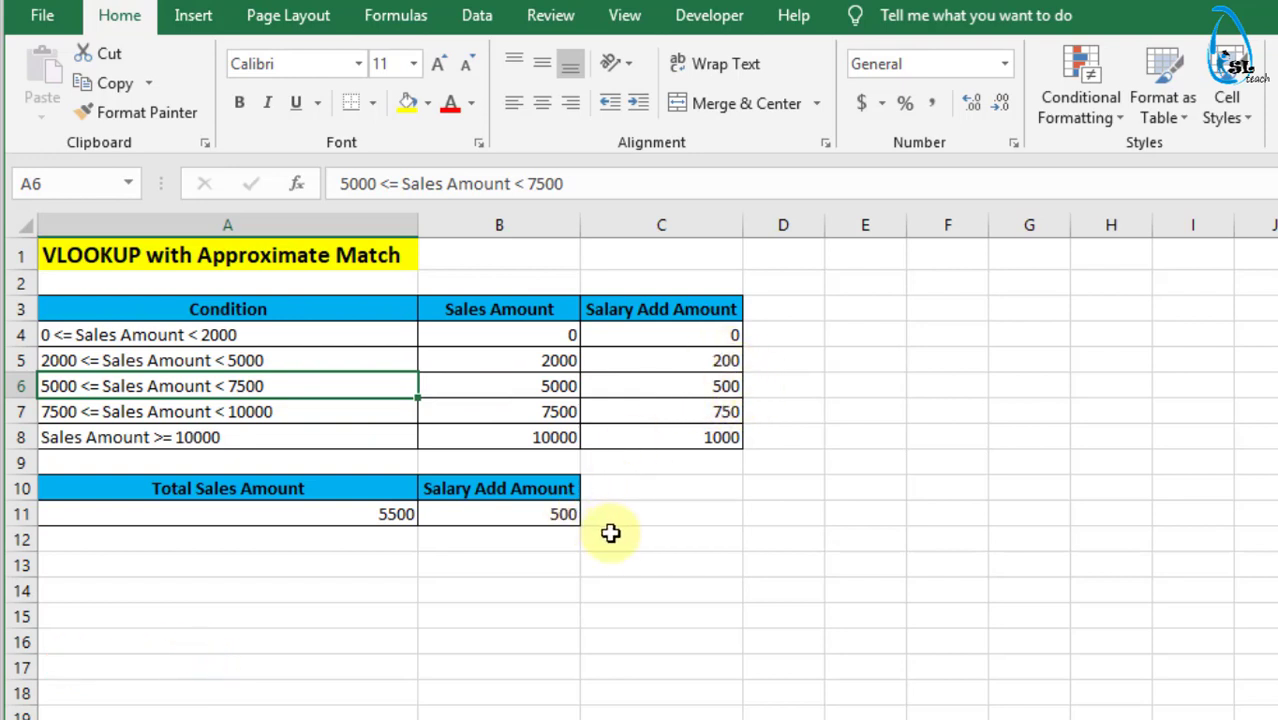
pyautogui.click(357, 516)
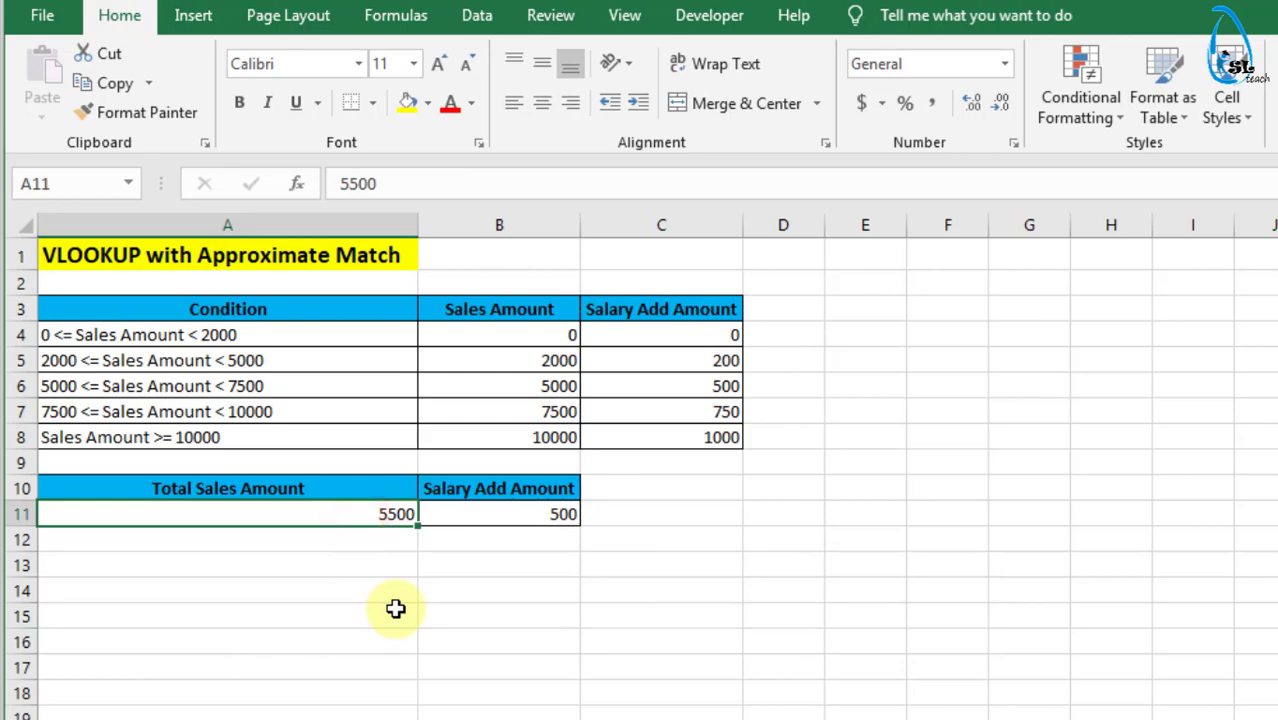
pyautogui.write('10')
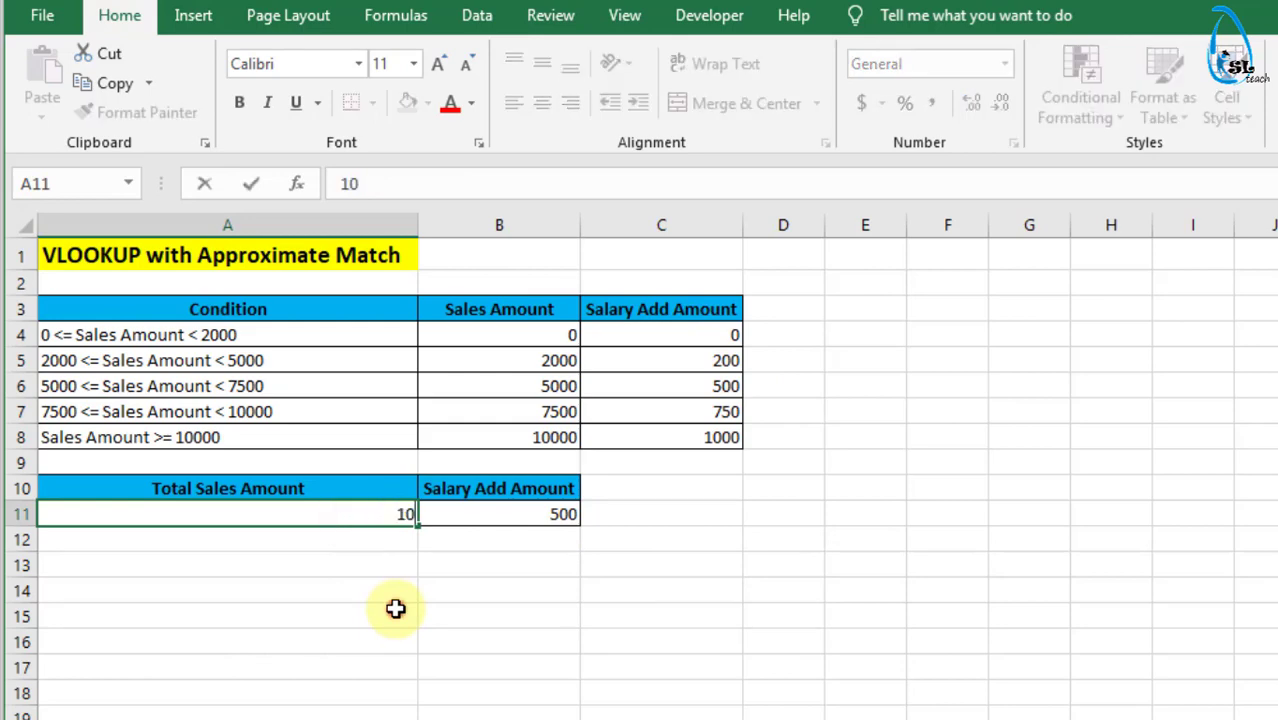
pyautogui.click(396, 610)
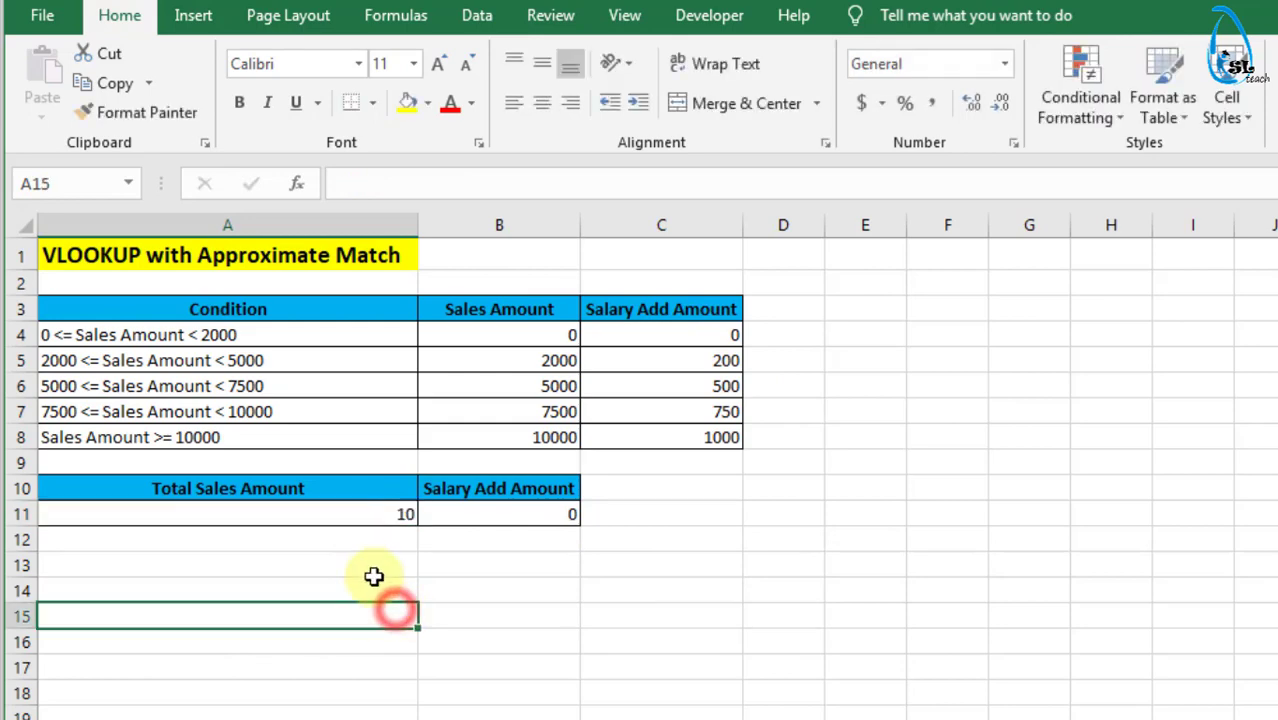
pyautogui.click(503, 512)
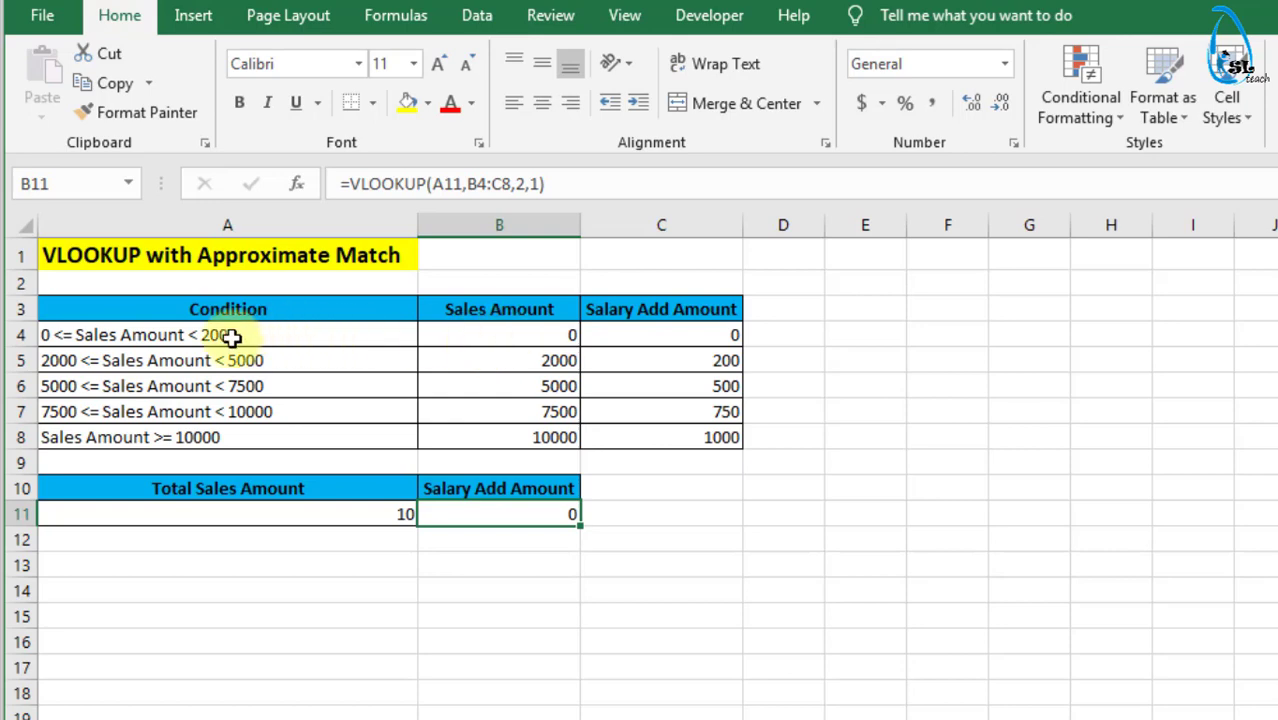
# - Set the first Sales Amount threshold in B4 to 50
pyautogui.click(499, 337)
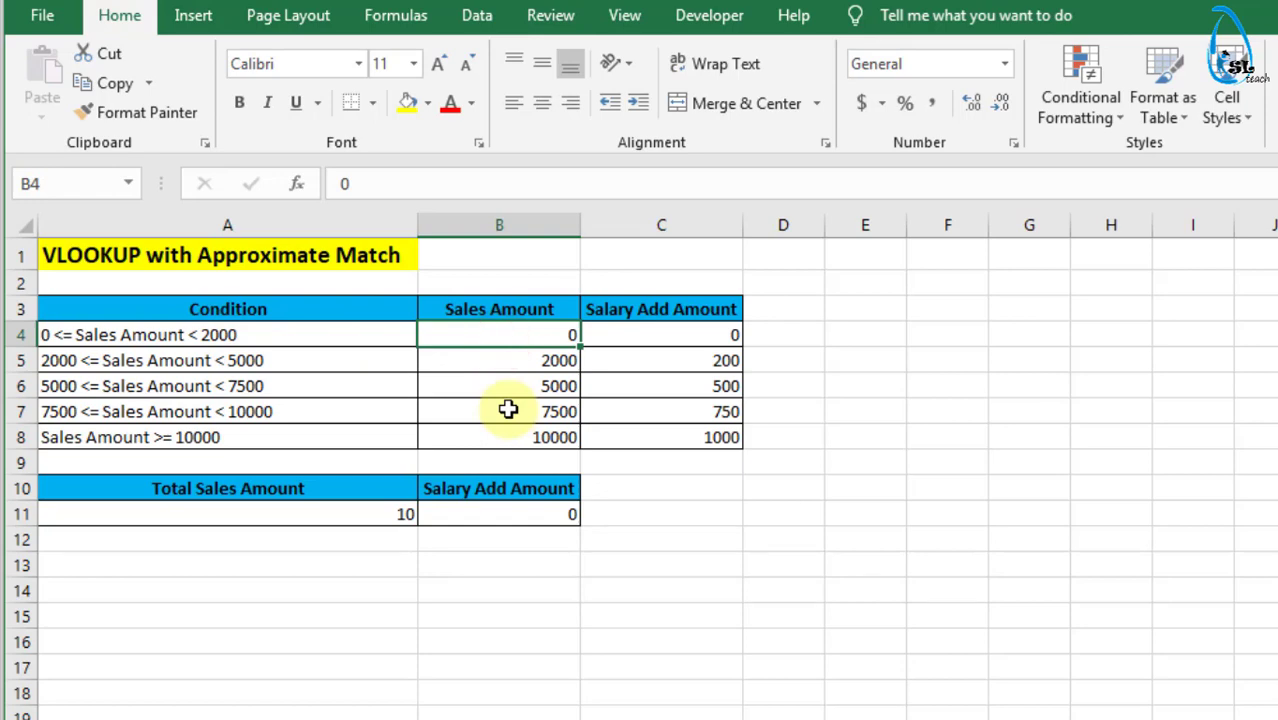
pyautogui.write('50')
pyautogui.click(508, 410)
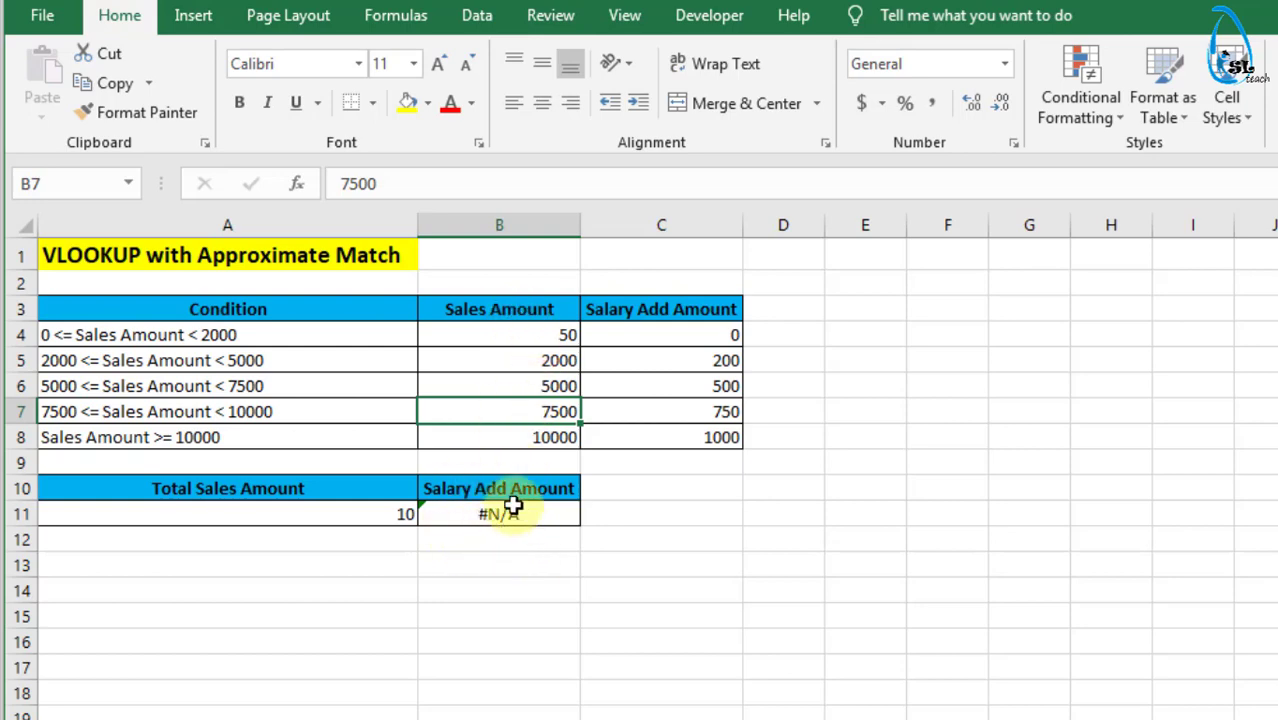
# - Restore the first Sales Amount threshold in B4 to 0
pyautogui.click(527, 337)
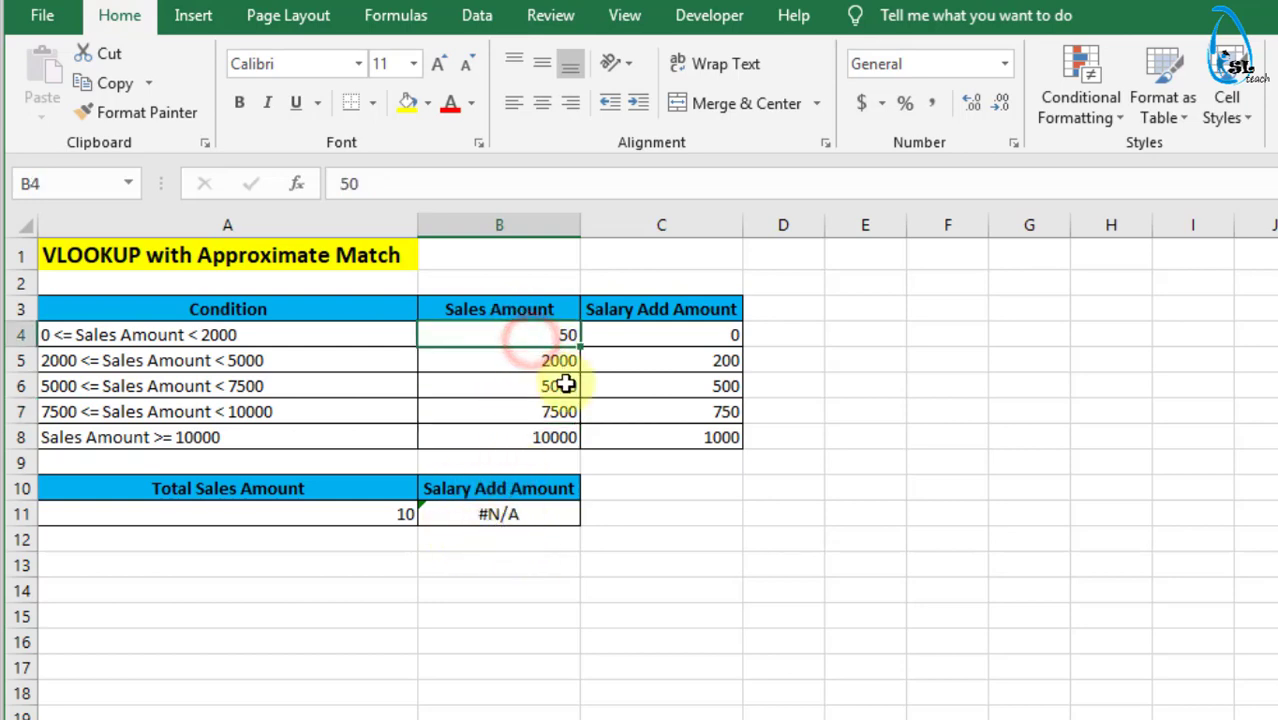
pyautogui.write('0')
pyautogui.click(565, 385)
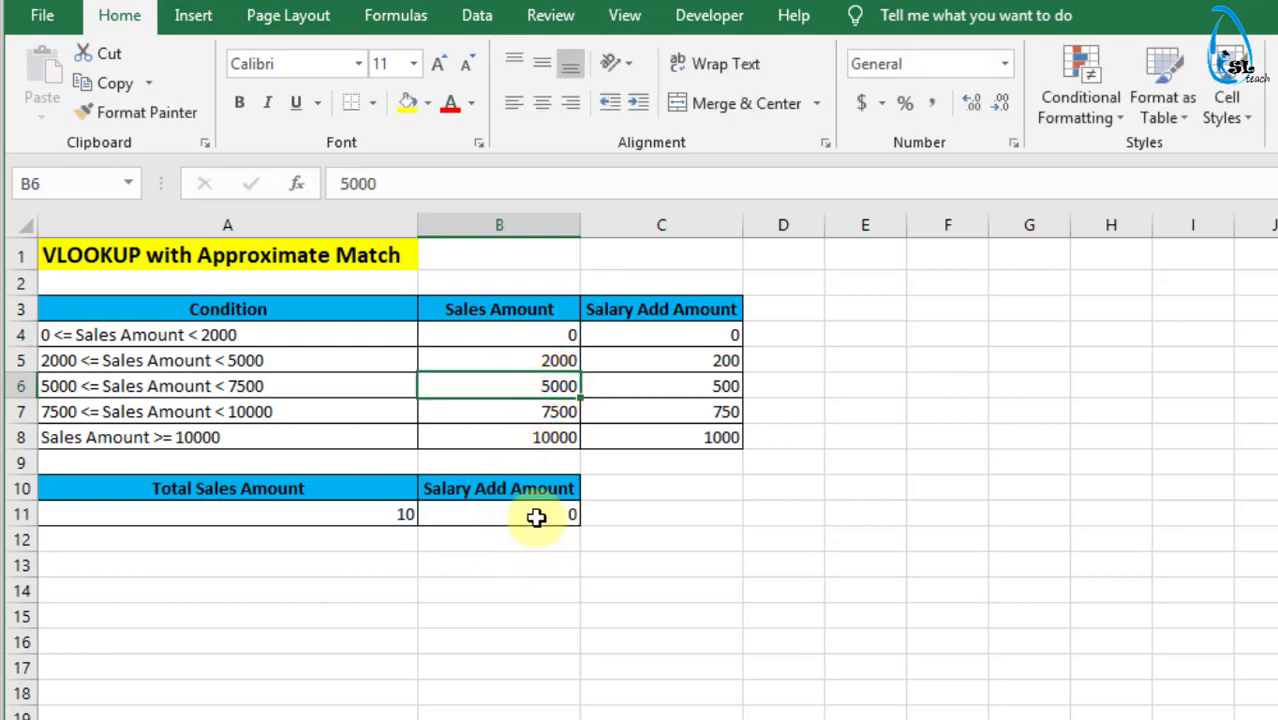
# - Remove the range lookup argument from the B11 formula, leaving =VLOOKUP(A11,B4:C8,2)
pyautogui.click(536, 516)
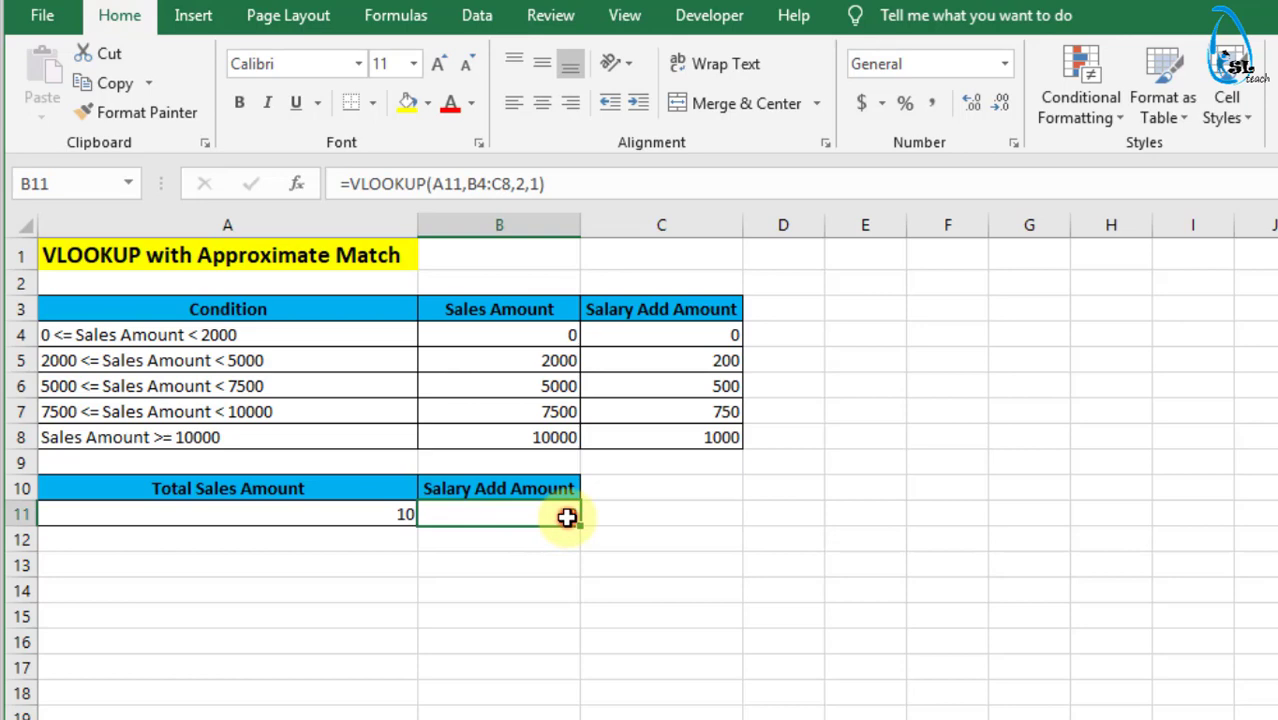
pyautogui.doubleClick(567, 516)
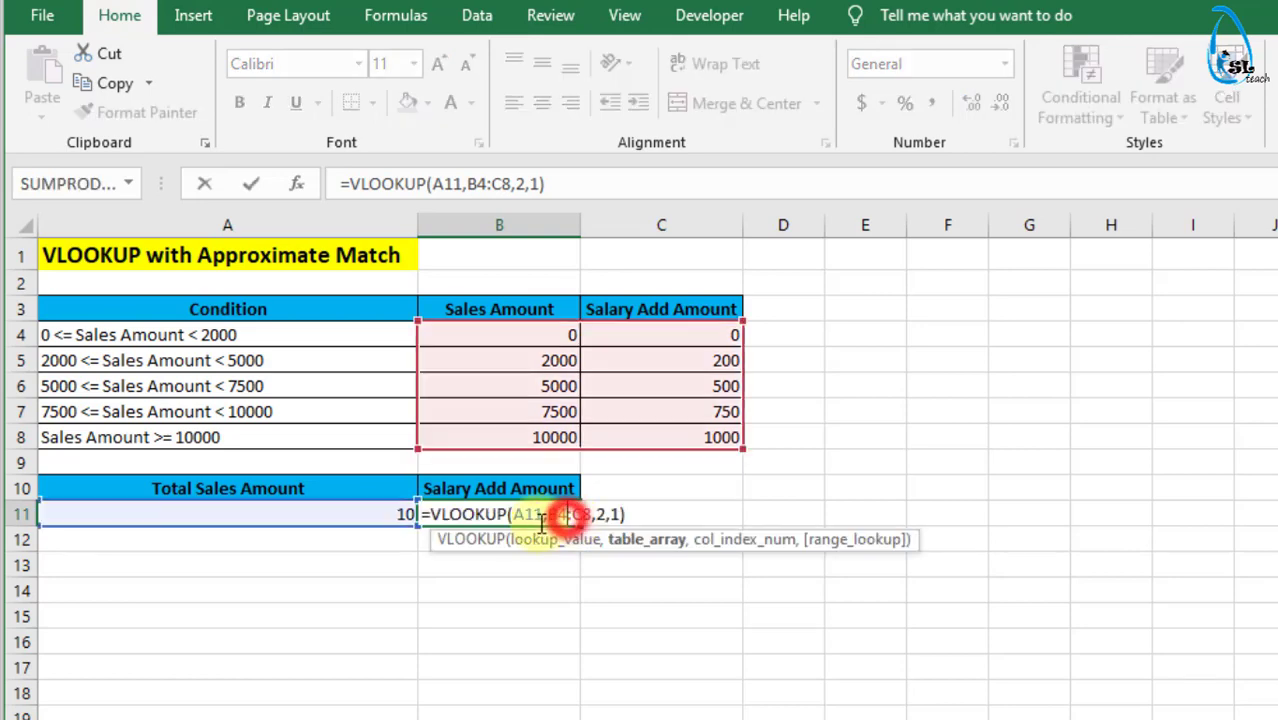
pyautogui.click(621, 515)
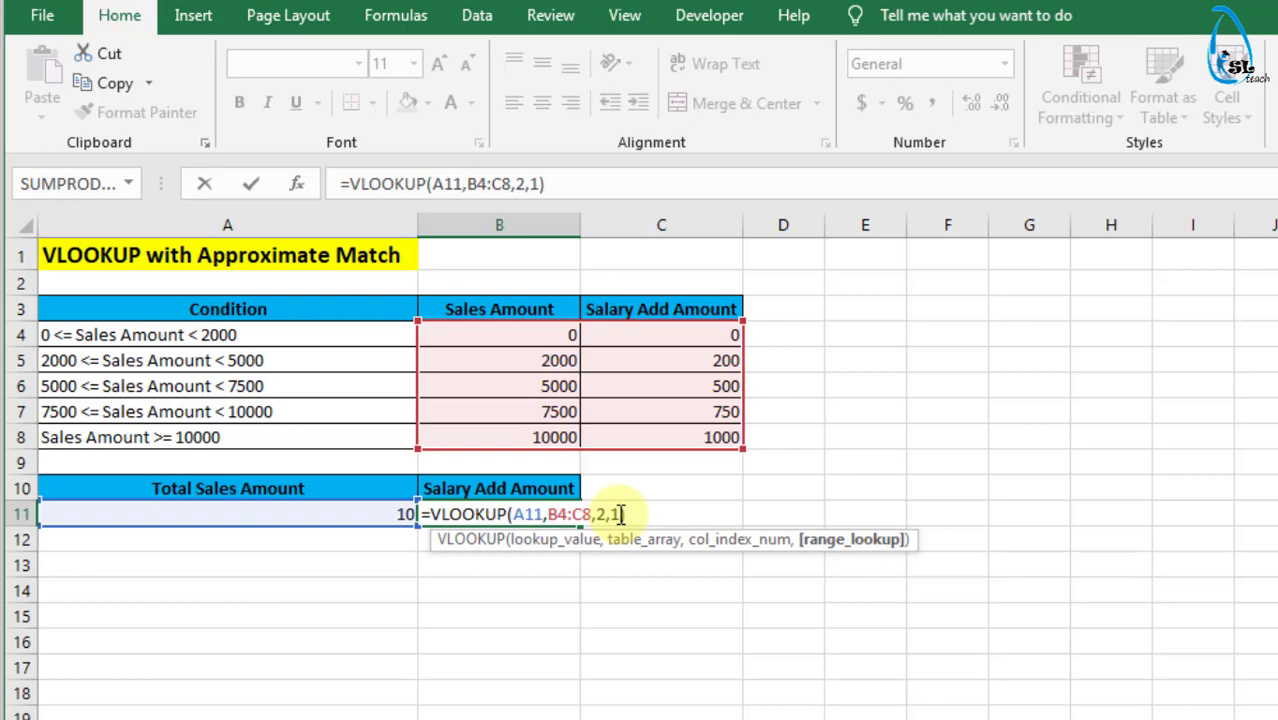
pyautogui.press('BackSpace')
pyautogui.press('BackSpace')
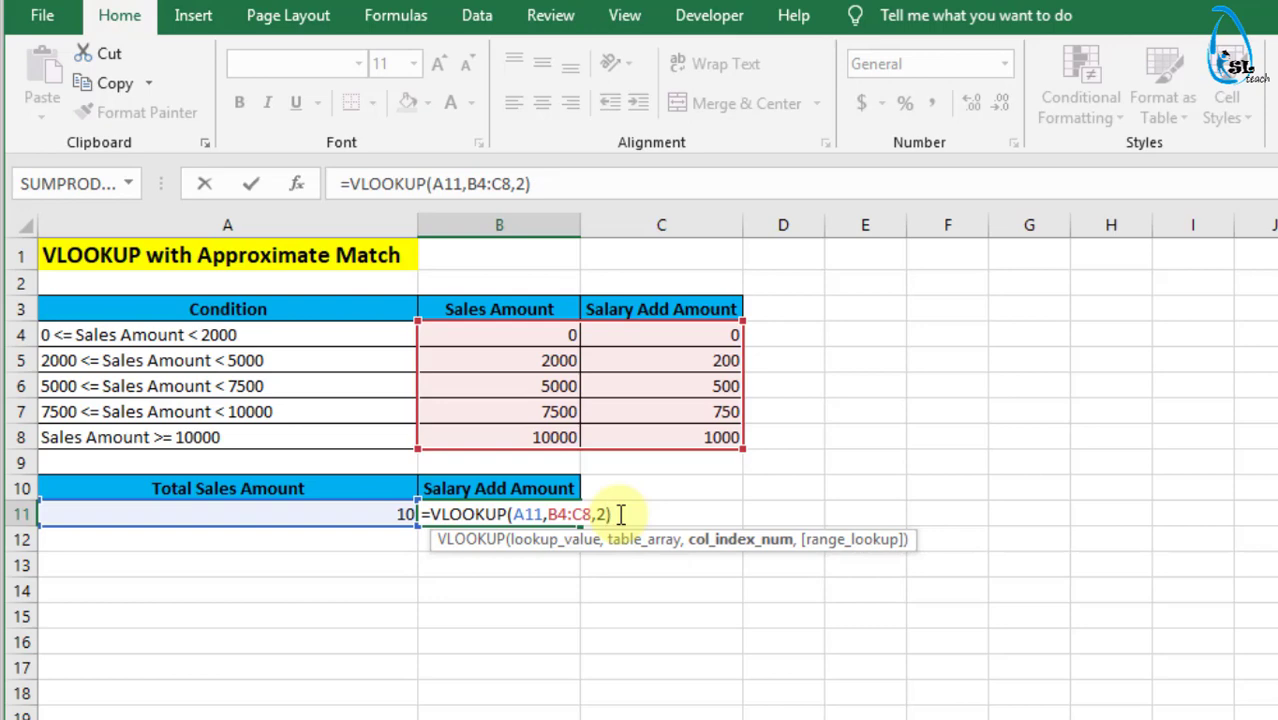
pyautogui.press('Return')
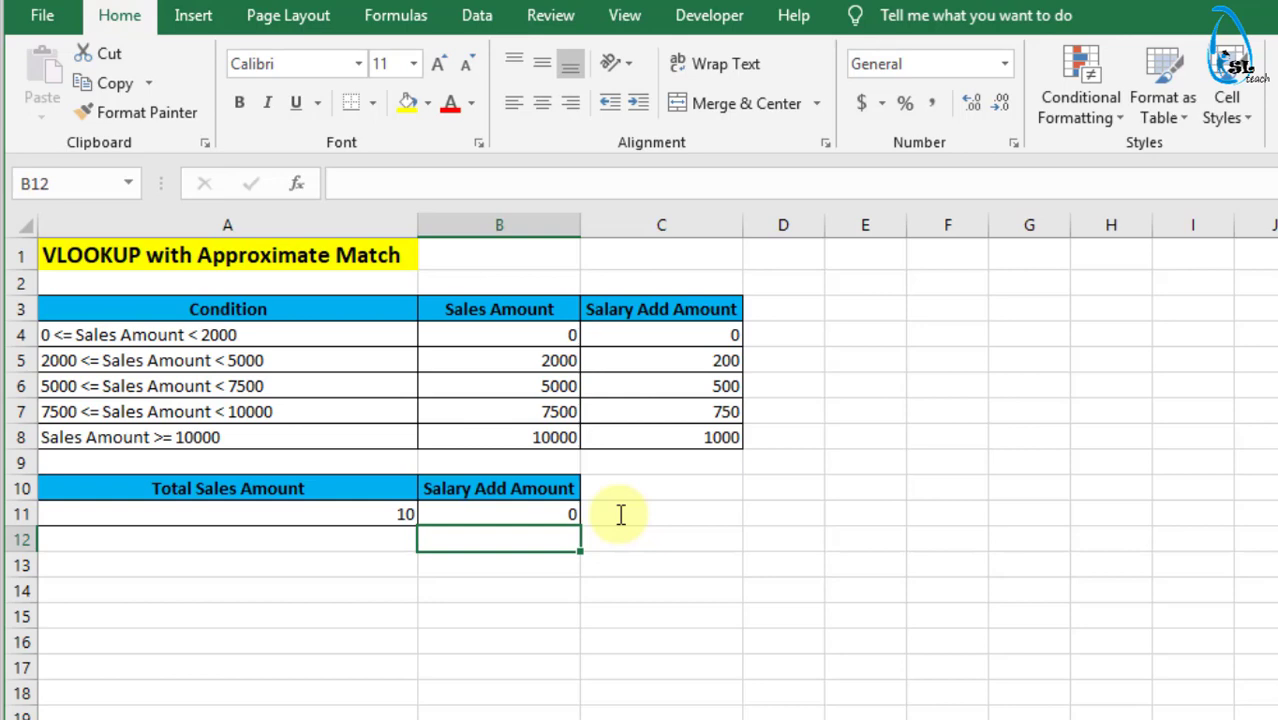
# - Set the Total Sales Amount in A11 to 5000 and select the matching condition in A6
pyautogui.click(380, 517)
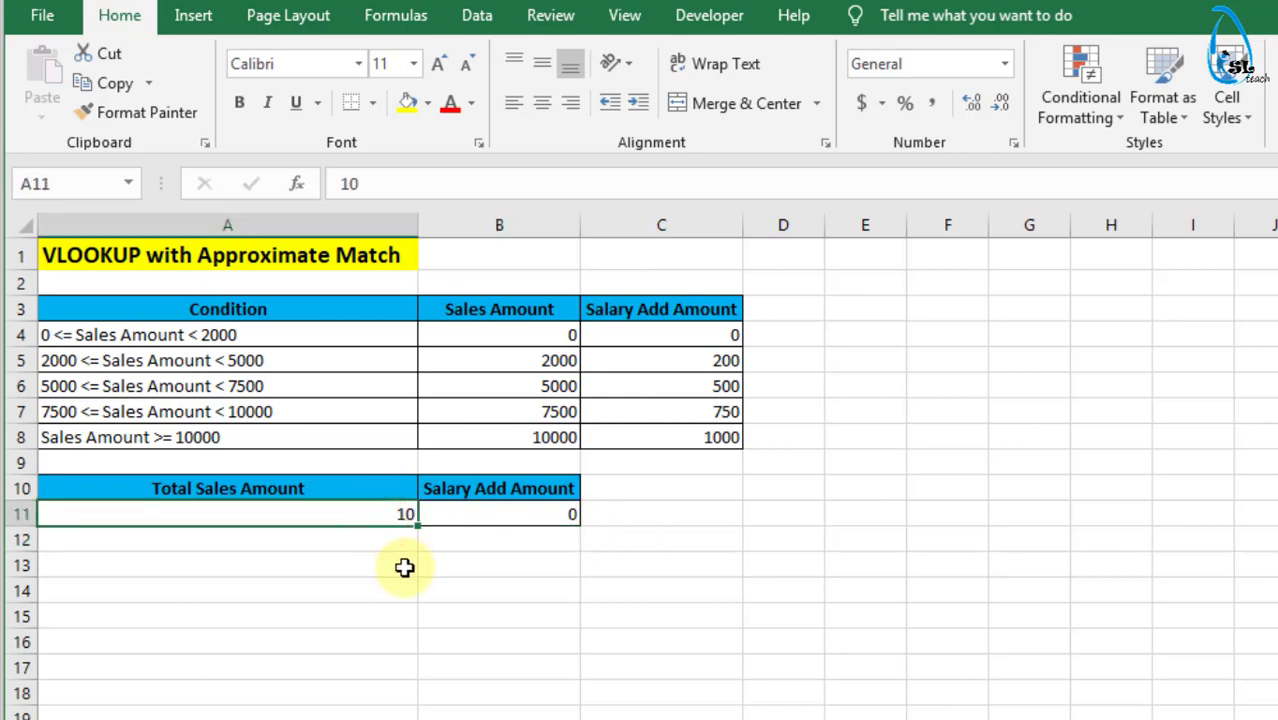
pyautogui.write('5000')
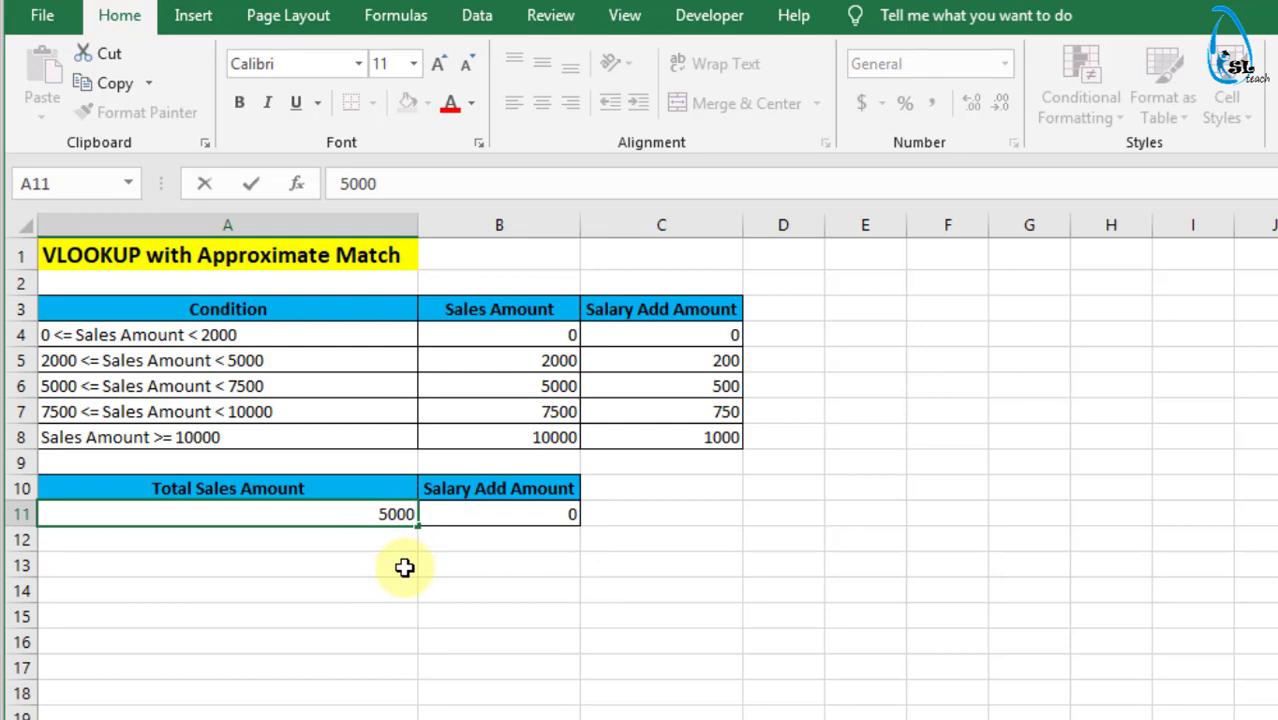
pyautogui.press('Return')
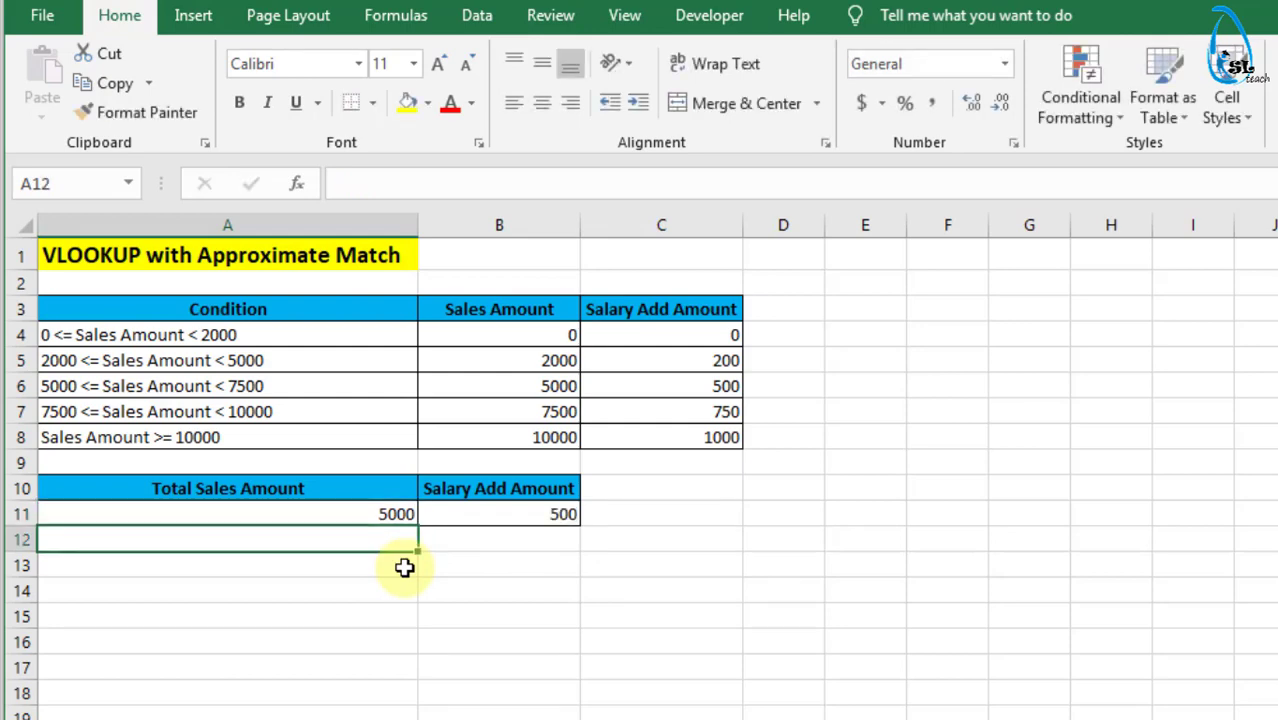
pyautogui.click(257, 386)
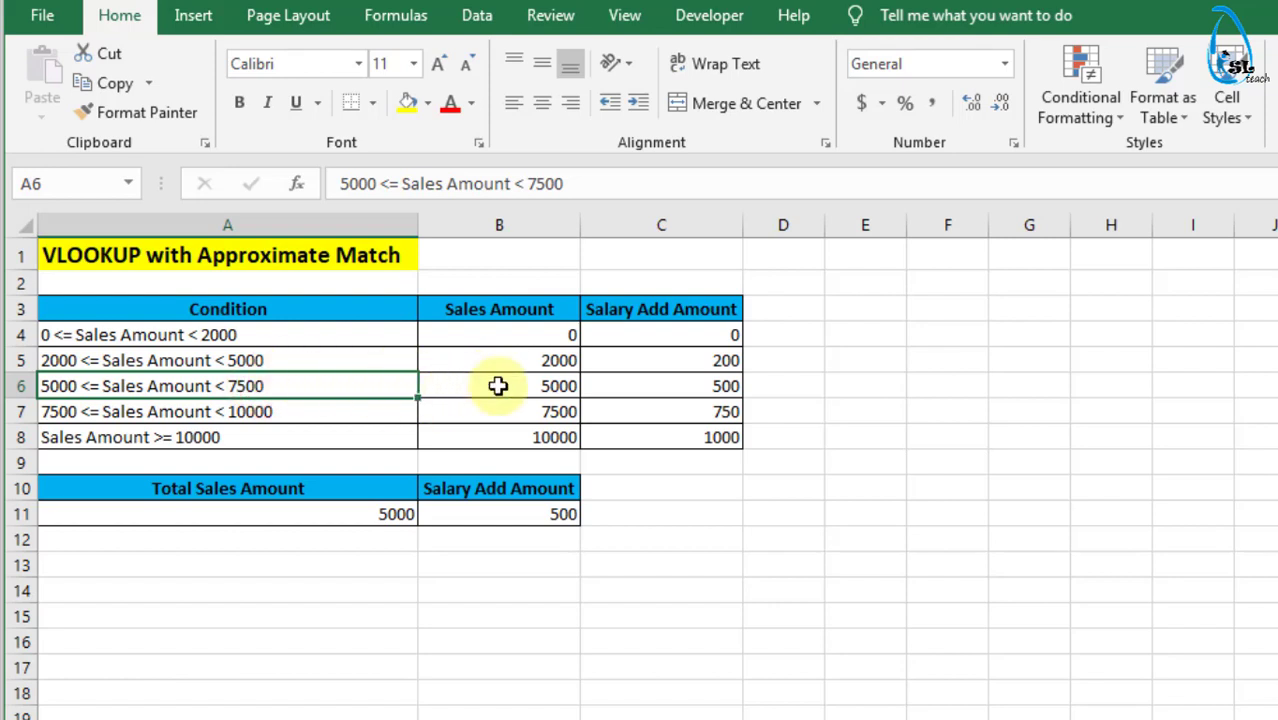
# - Set the Total Sales Amount in A11 to 10000 and check the B11 result against the matching condition and salary add amount in row 8
pyautogui.doubleClick(377, 514)
pyautogui.write('10000')
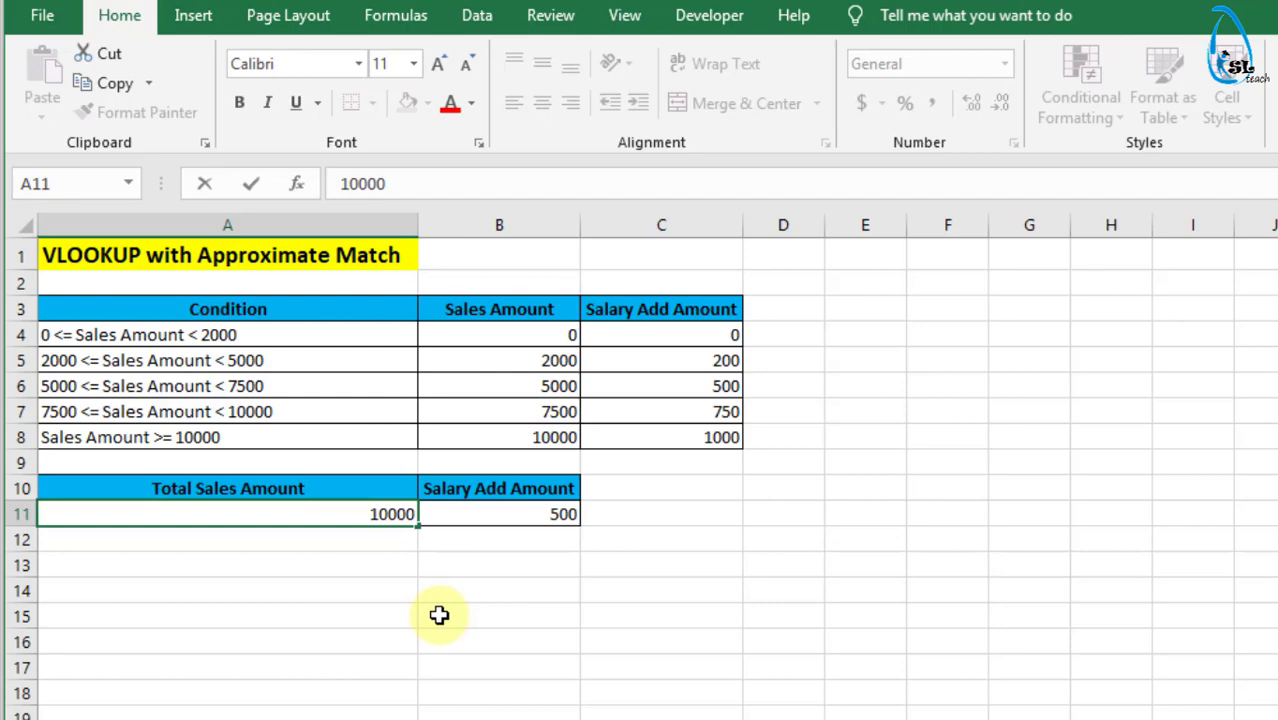
pyautogui.press('Return')
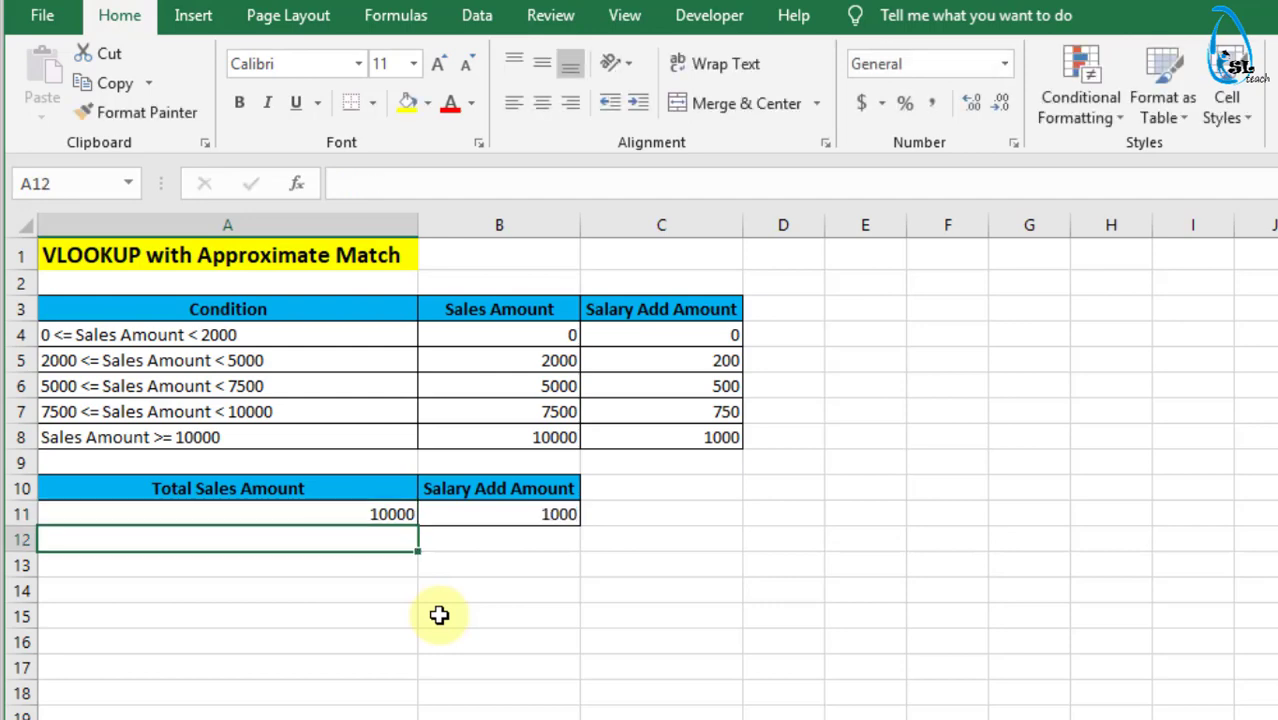
pyautogui.click(533, 510)
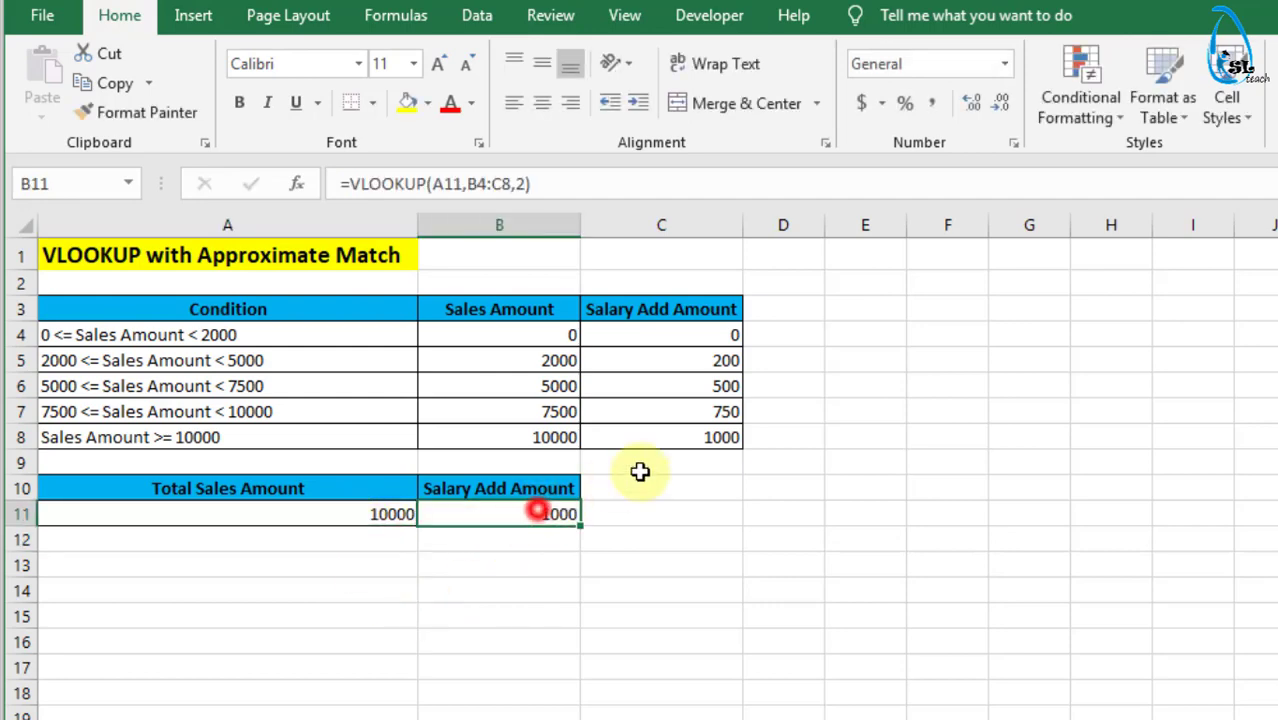
pyautogui.click(705, 437)
pyautogui.click(356, 437)
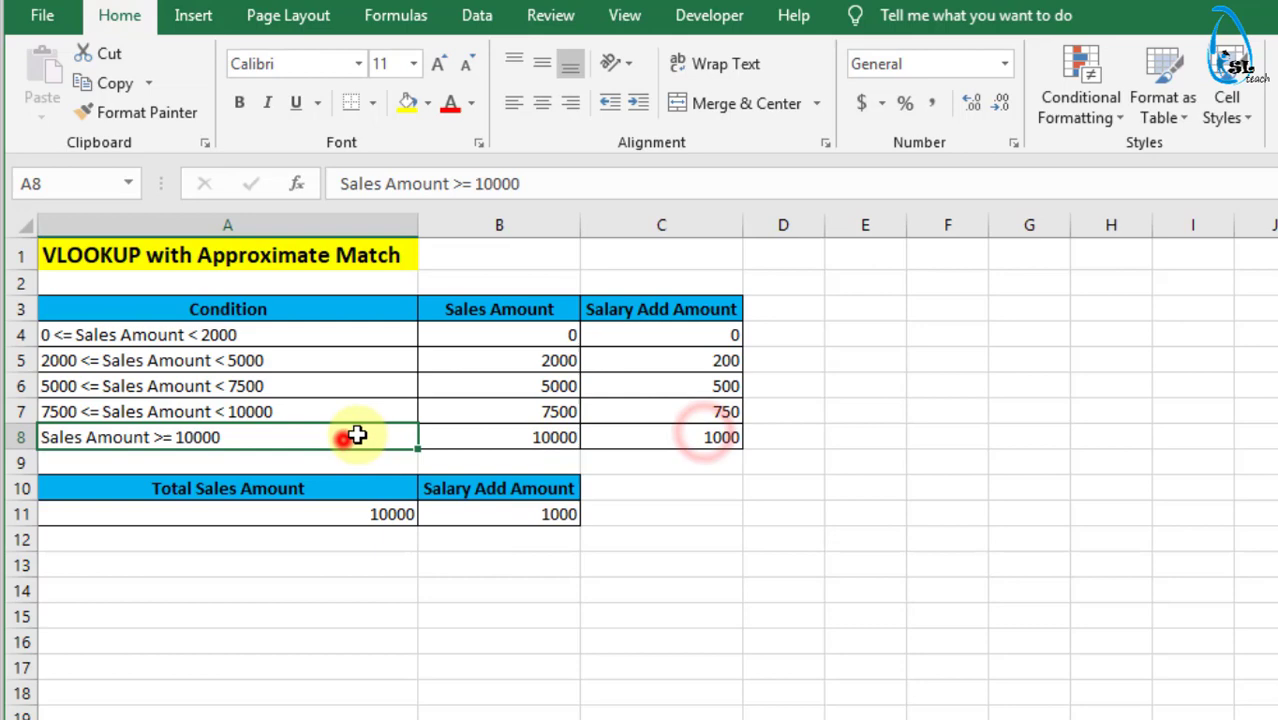
pyautogui.click(634, 436)
# - Set the Total Sales Amount in A11 to 10500 and minimize the workbook window
pyautogui.click(393, 515)
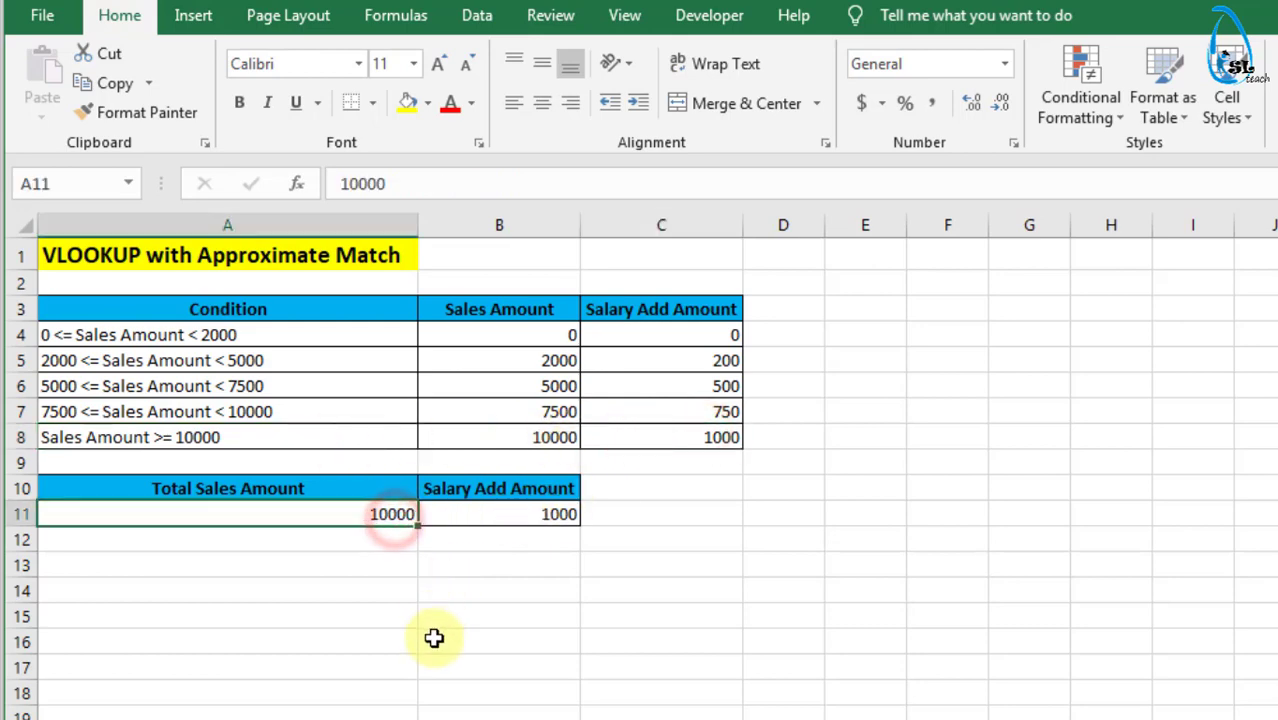
pyautogui.write('10500')
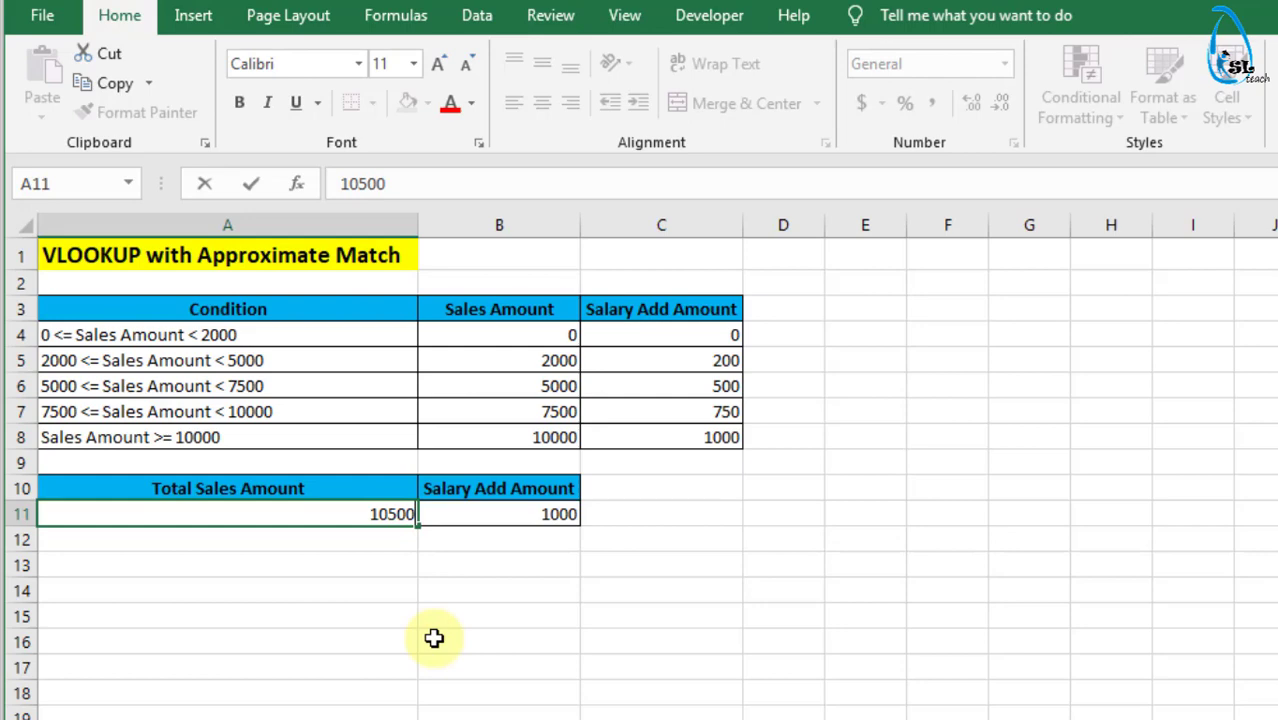
pyautogui.press('Return')
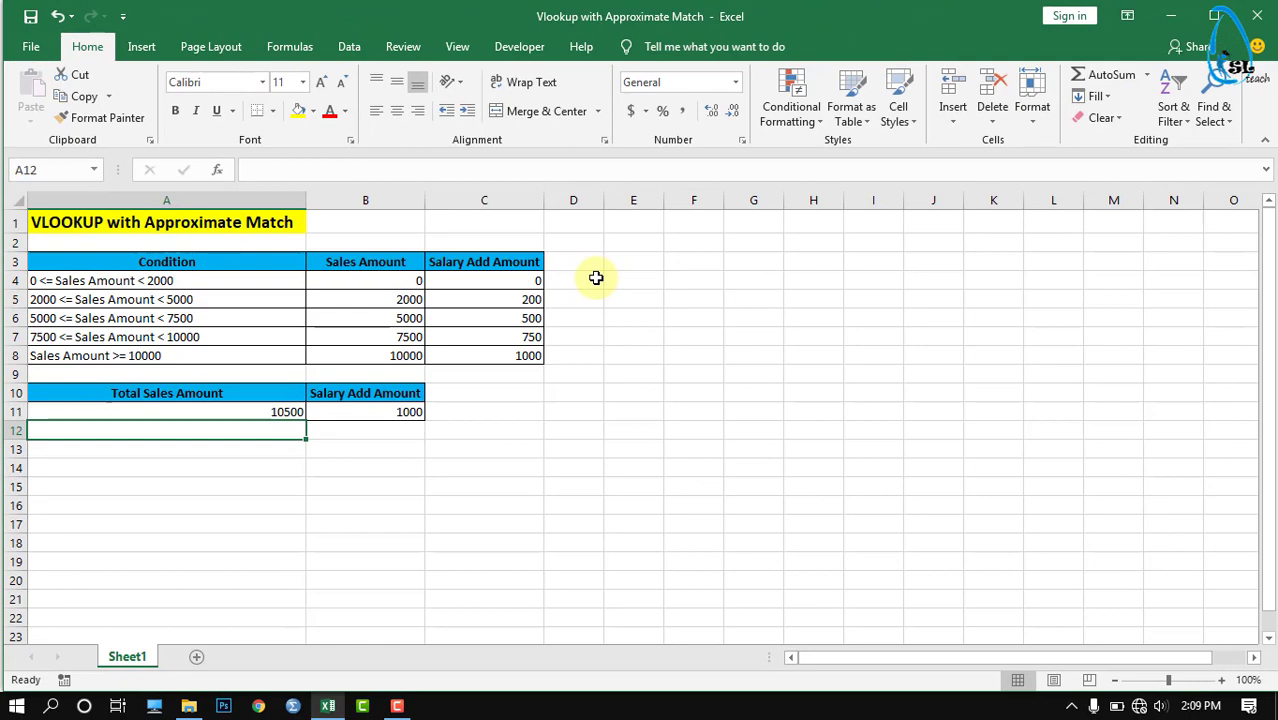
pyautogui.click(1168, 18)
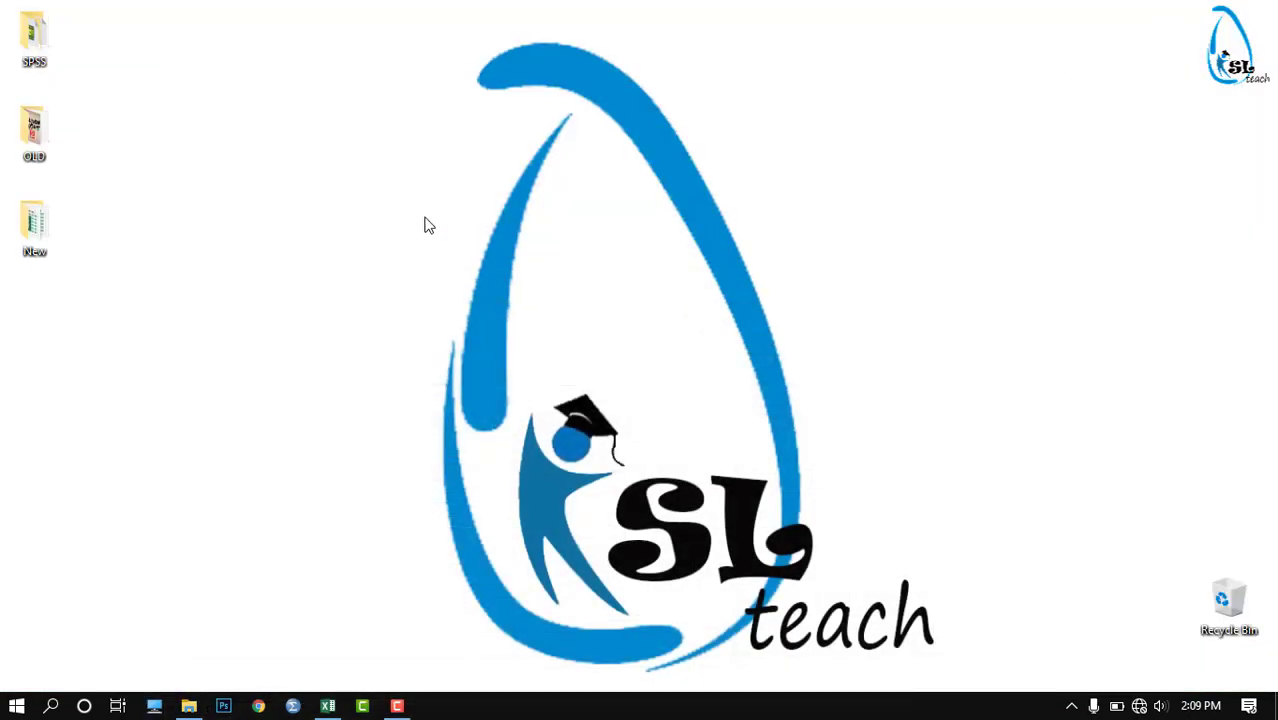